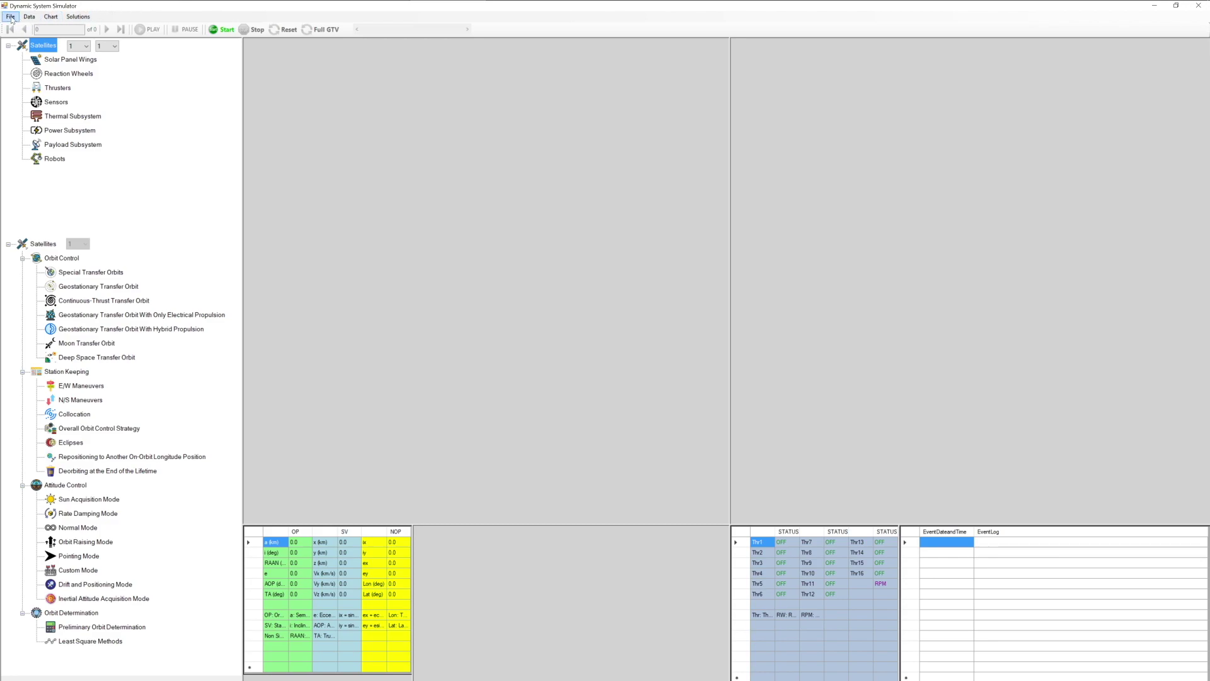
# Step: Browse the Data and Solutions menus and dismiss them without choosing anything
pyautogui.click(29, 17)
pyautogui.click(81, 17)
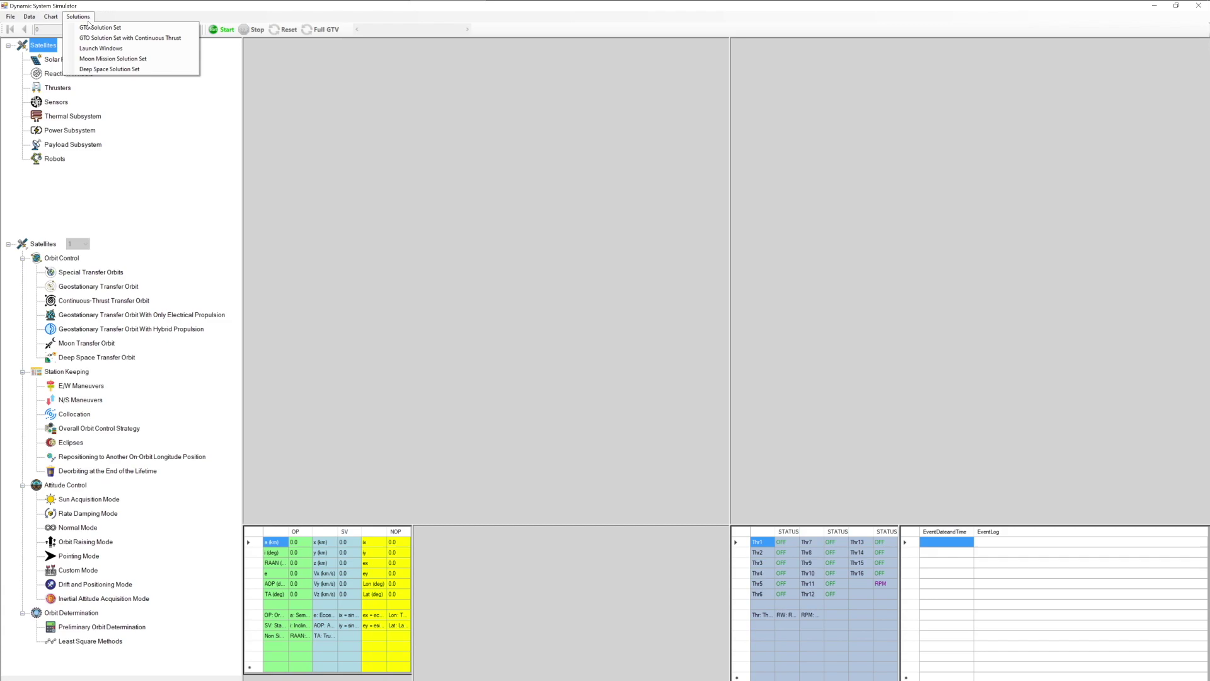
pyautogui.click(459, 130)
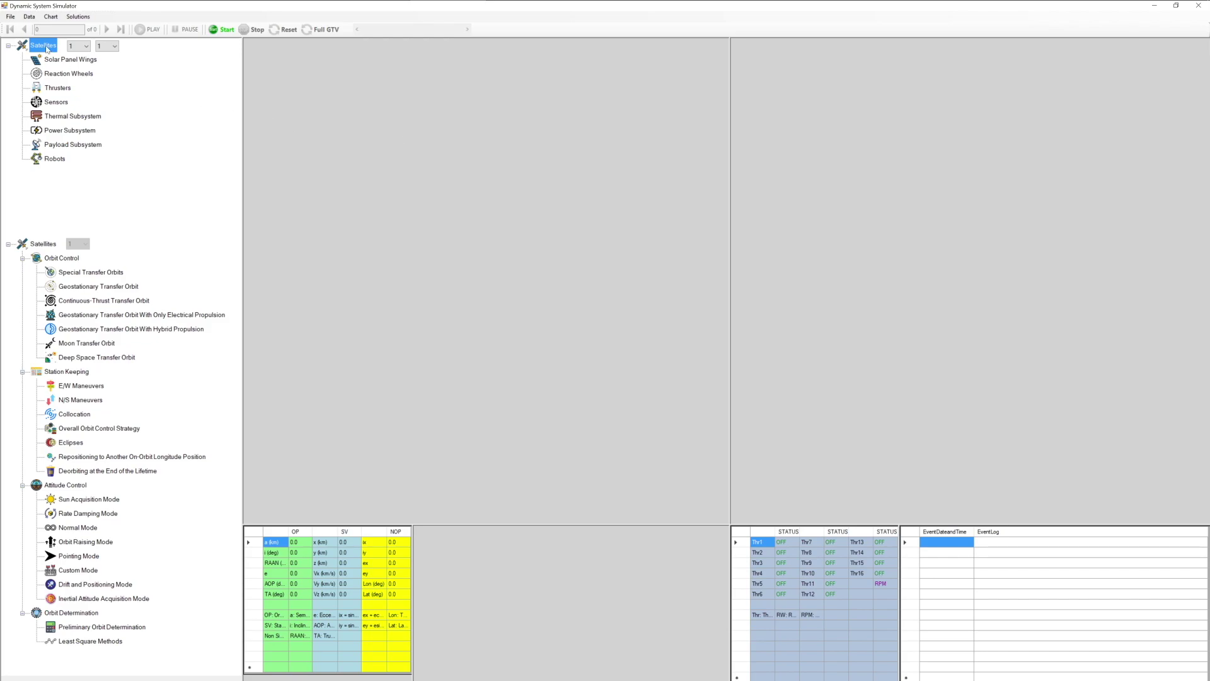
# Step: Open the Satellites Properties form, move it up and right, and show its Initial Conditions page
pyautogui.doubleClick(46, 50)
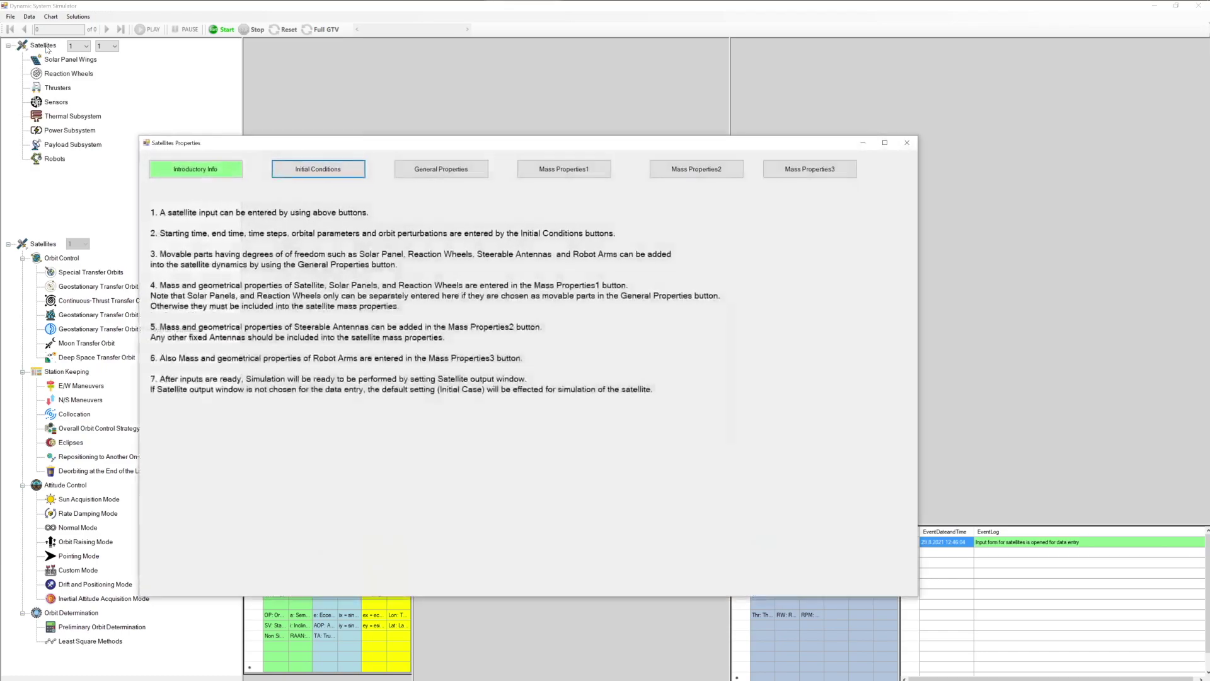
pyautogui.moveTo(326, 151); pyautogui.dragTo(456, 73)
pyautogui.click(451, 91)
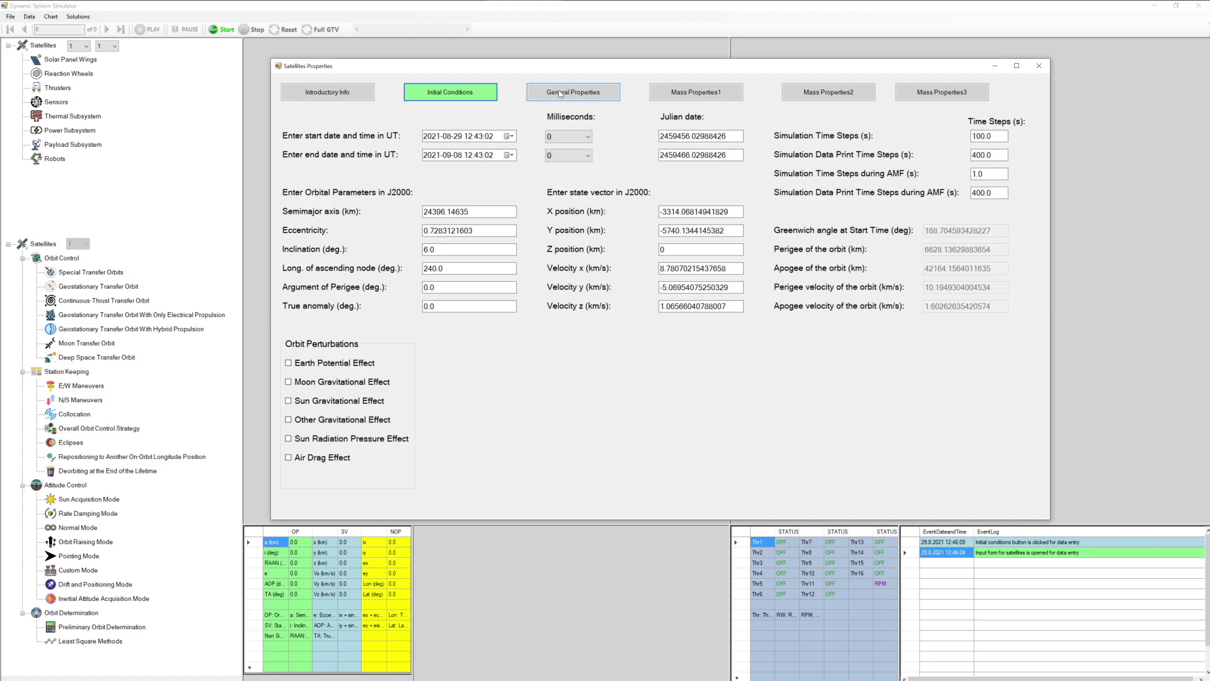
# Step: Switch to General Properties and set the solar panel wings to 2
pyautogui.click(560, 93)
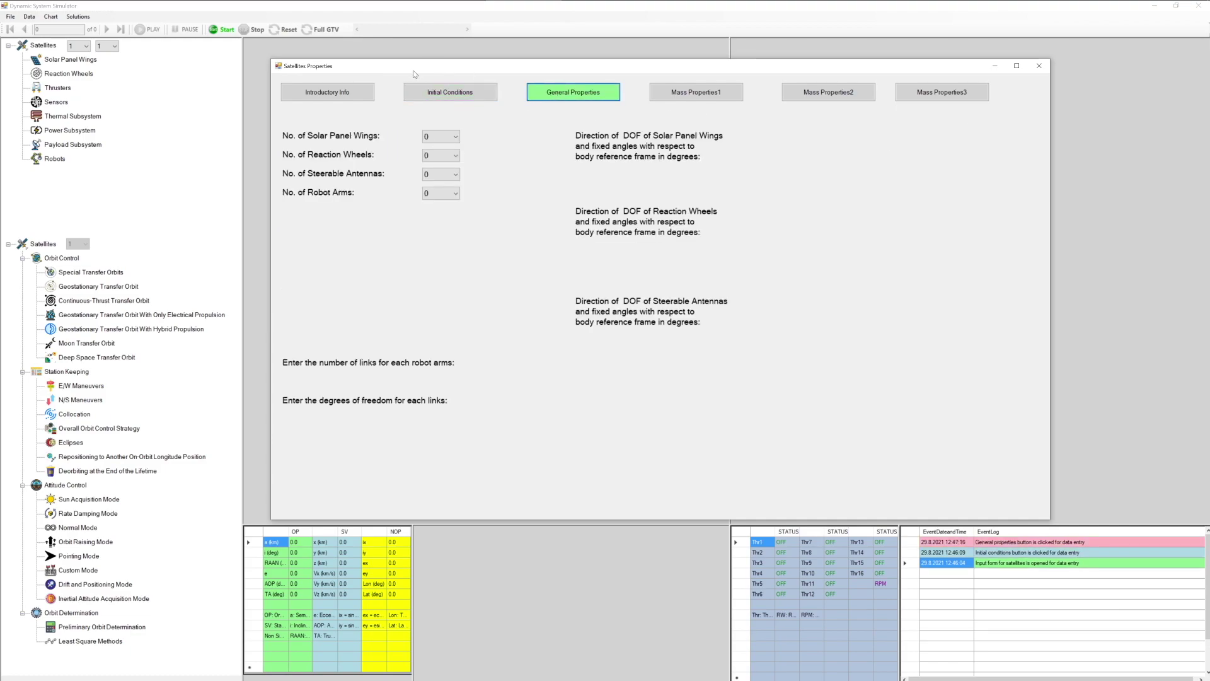
pyautogui.click(449, 136)
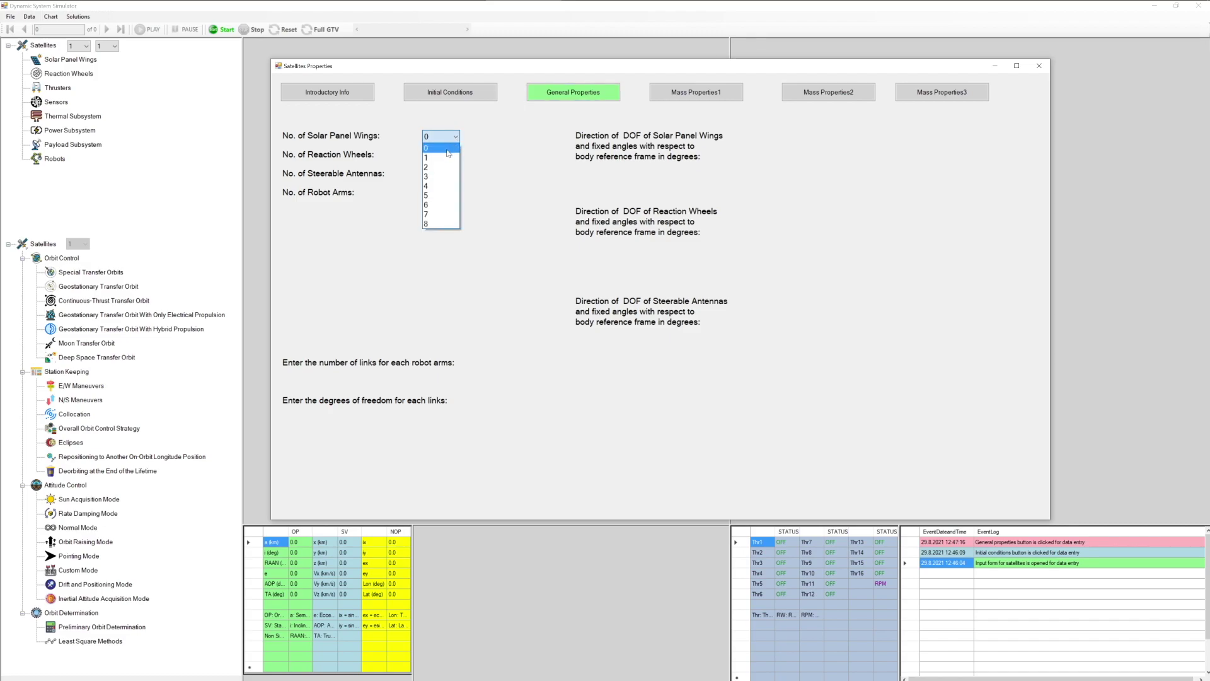
pyautogui.click(445, 159)
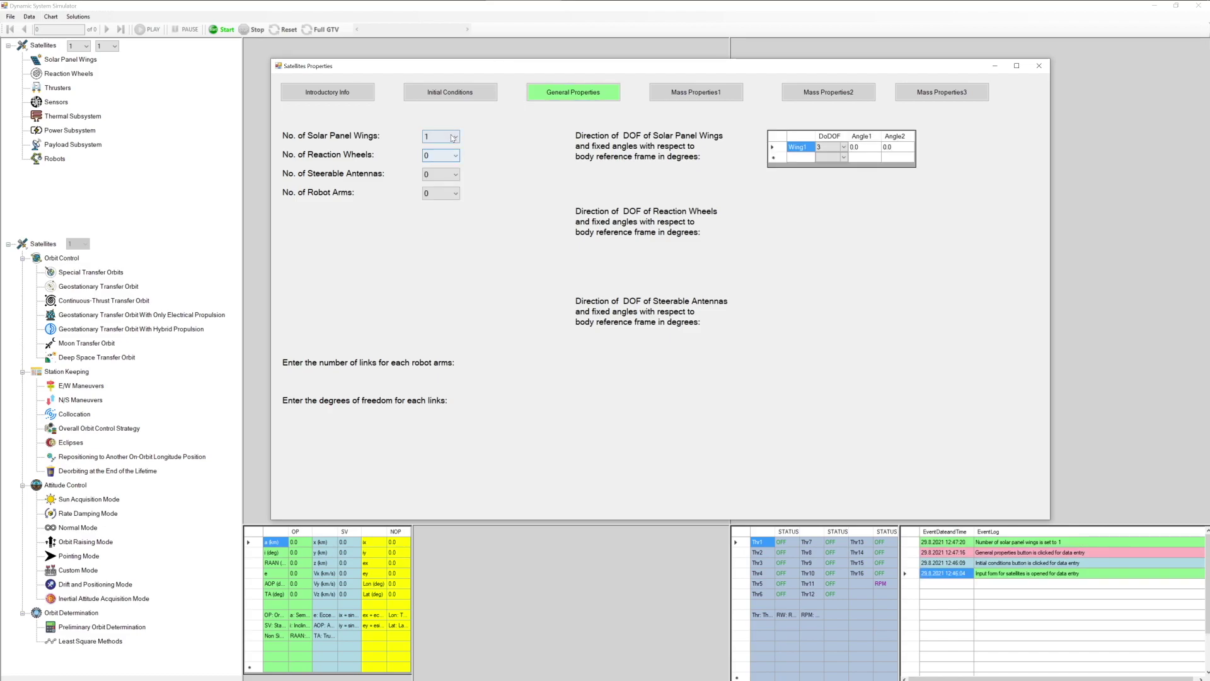
pyautogui.click(453, 135)
pyautogui.click(442, 167)
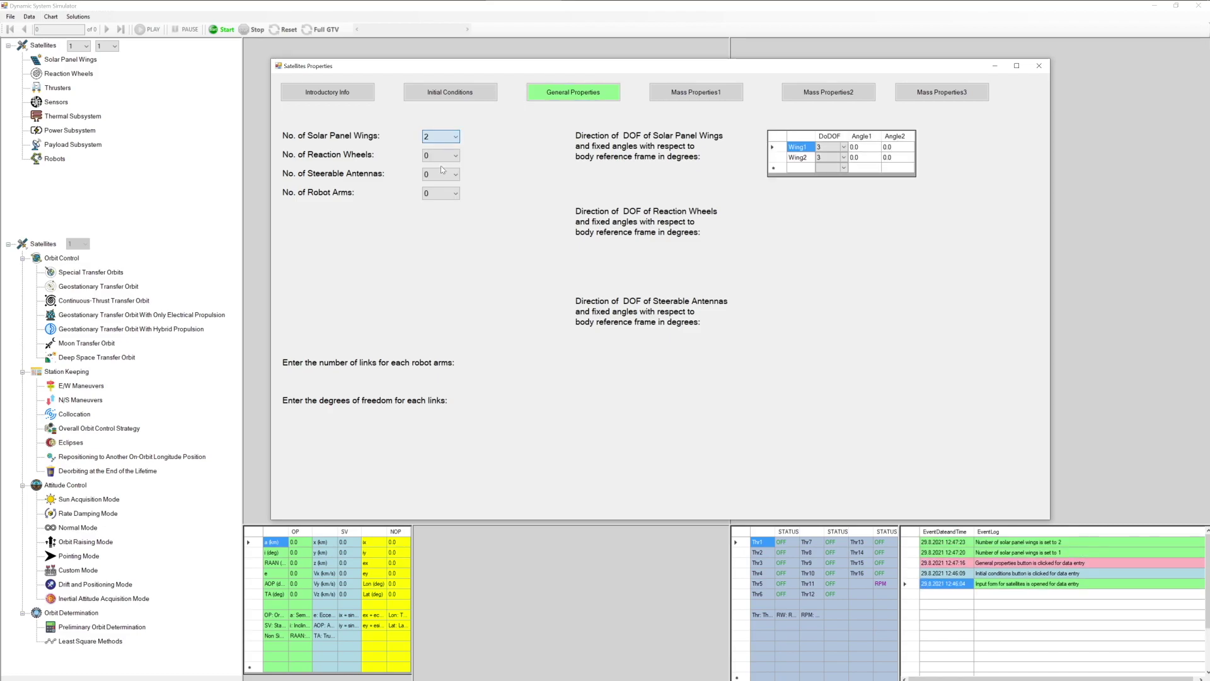
# Step: Set reaction wheels to 4, steerable antennas to 2 and robot arms to 2
pyautogui.click(444, 155)
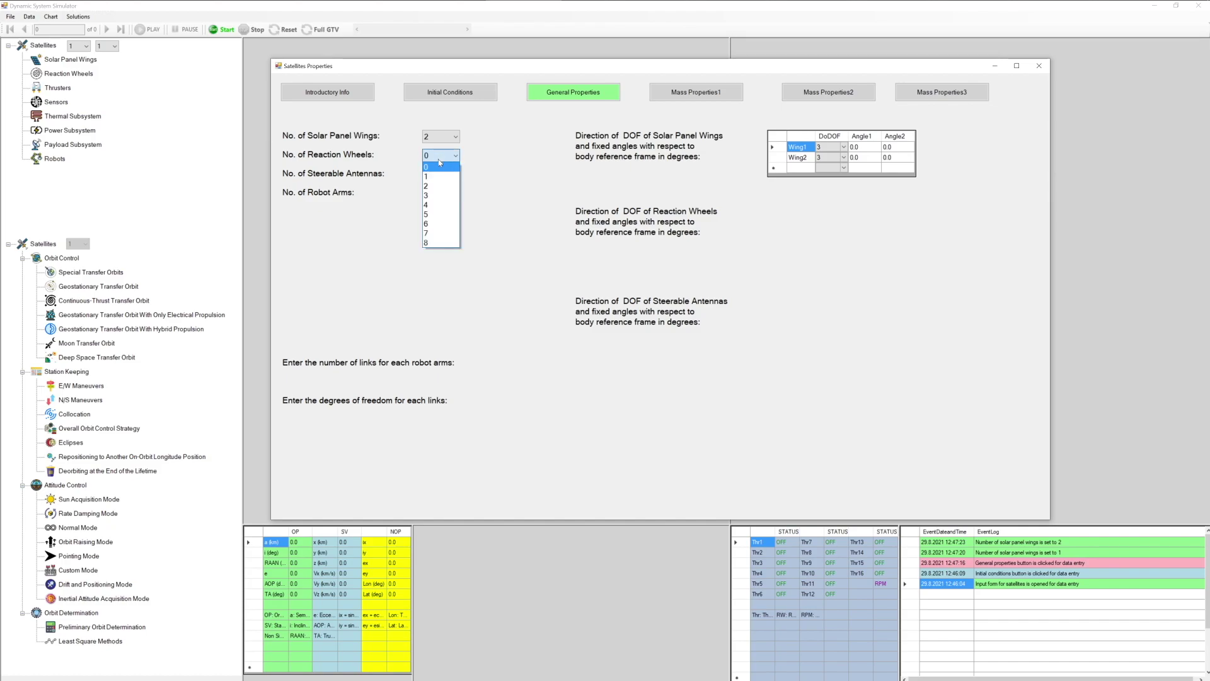
pyautogui.click(433, 204)
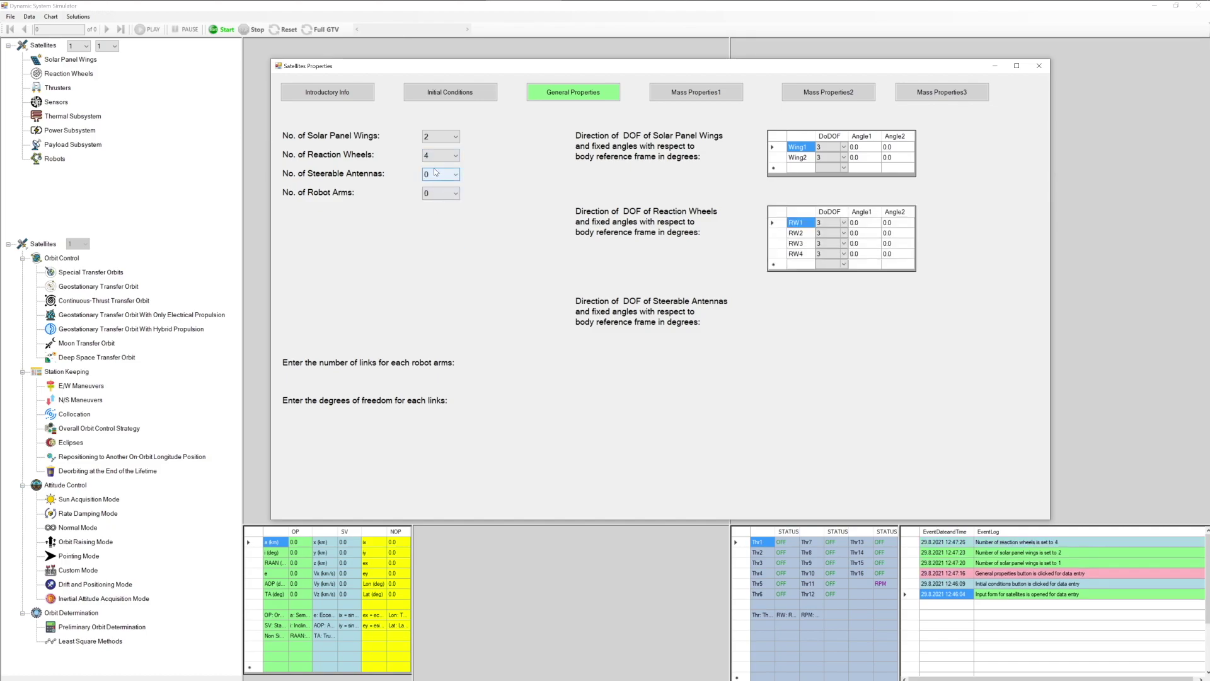
pyautogui.click(435, 172)
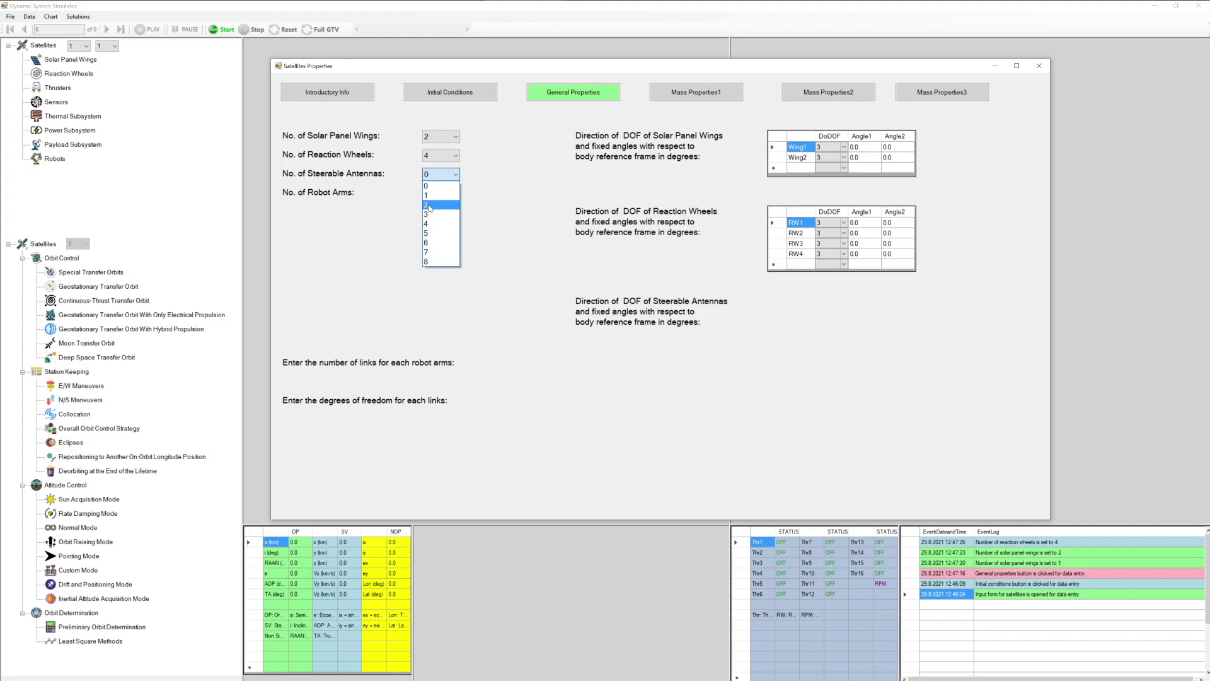
pyautogui.click(429, 206)
pyautogui.click(441, 192)
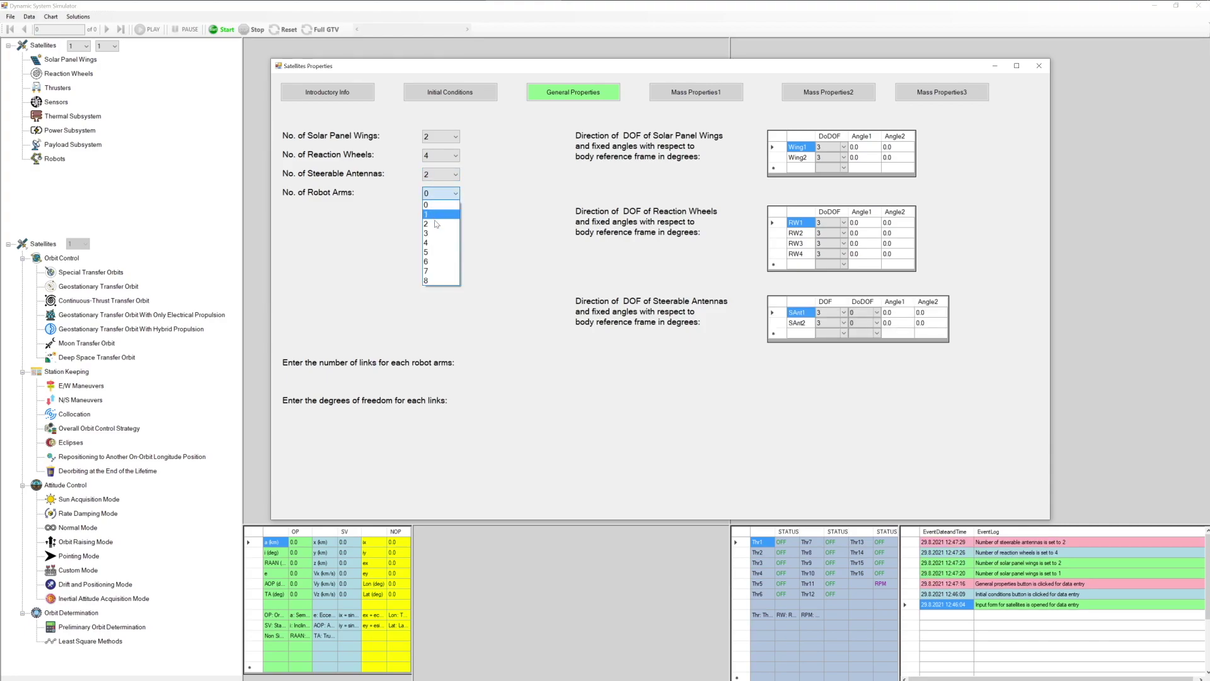
pyautogui.click(436, 224)
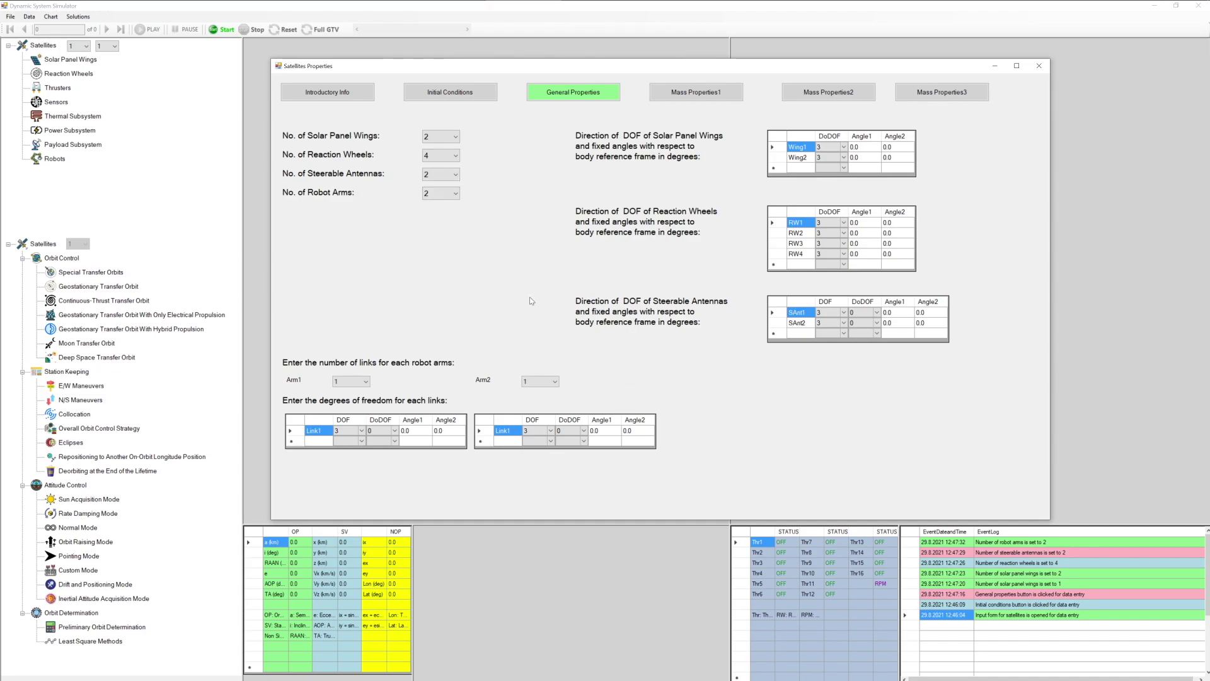
# Step: Show the Mass Properties1 page and move from the wing mass field to its COG X field
pyautogui.click(692, 95)
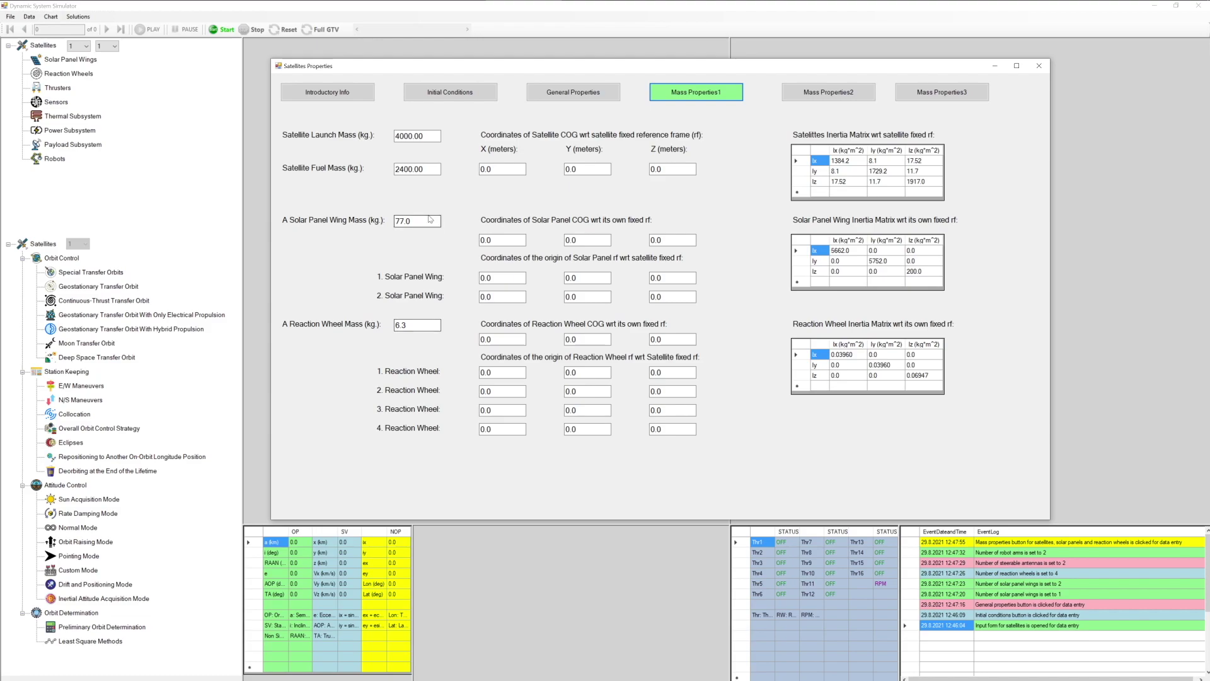
pyautogui.press('Tab')
# Step: Review the Mass Properties2 and Mass Properties3 pages, then close the Satellites Properties form
pyautogui.click(824, 92)
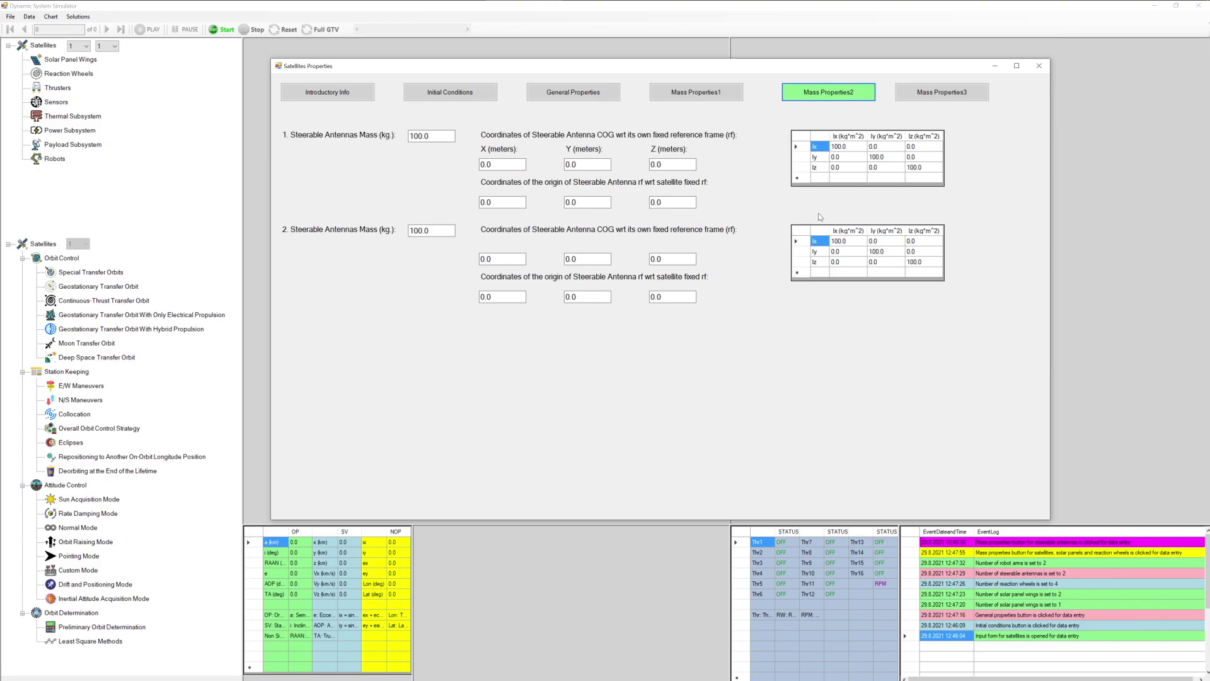
pyautogui.click(942, 94)
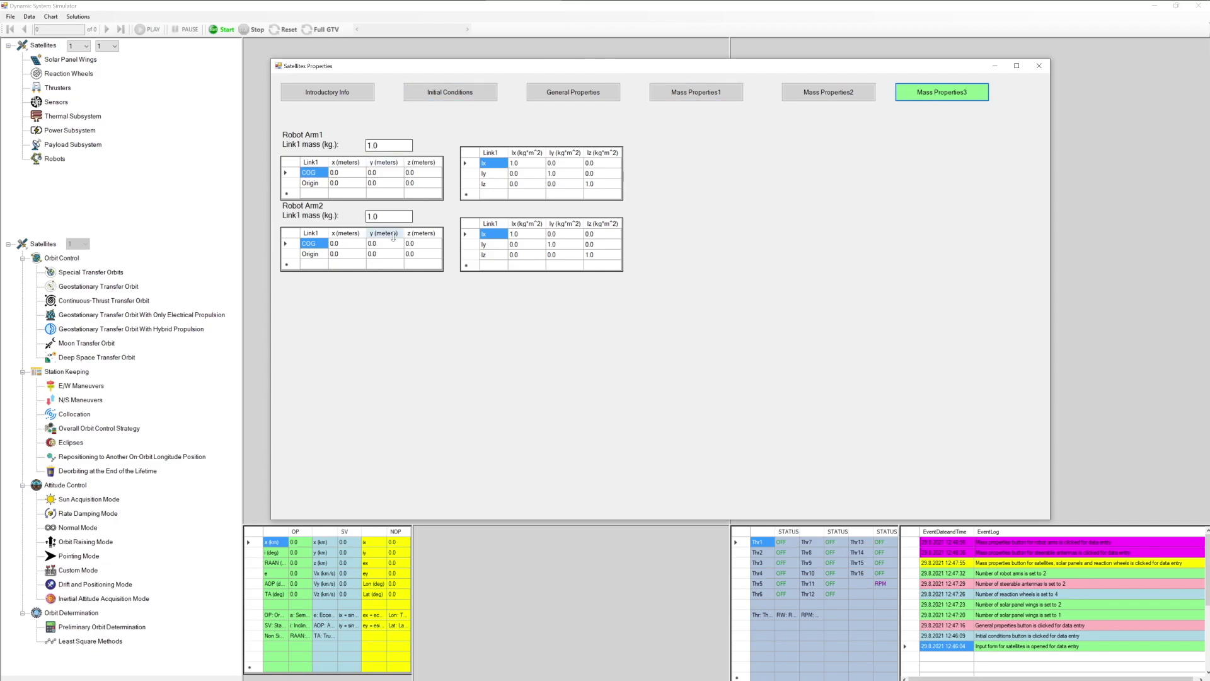
pyautogui.click(40, 245)
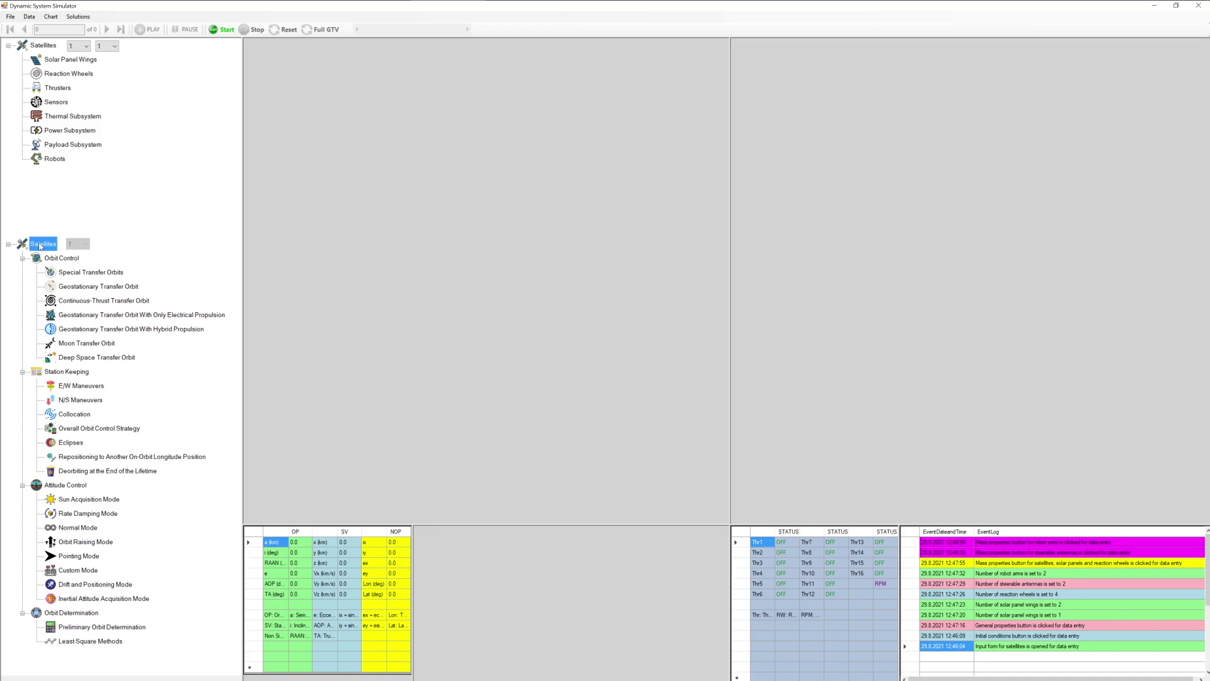
# Step: Open SatelliteOutputs from the lower Satellites node, move it up, and select Orbit Control outputs
pyautogui.doubleClick(40, 246)
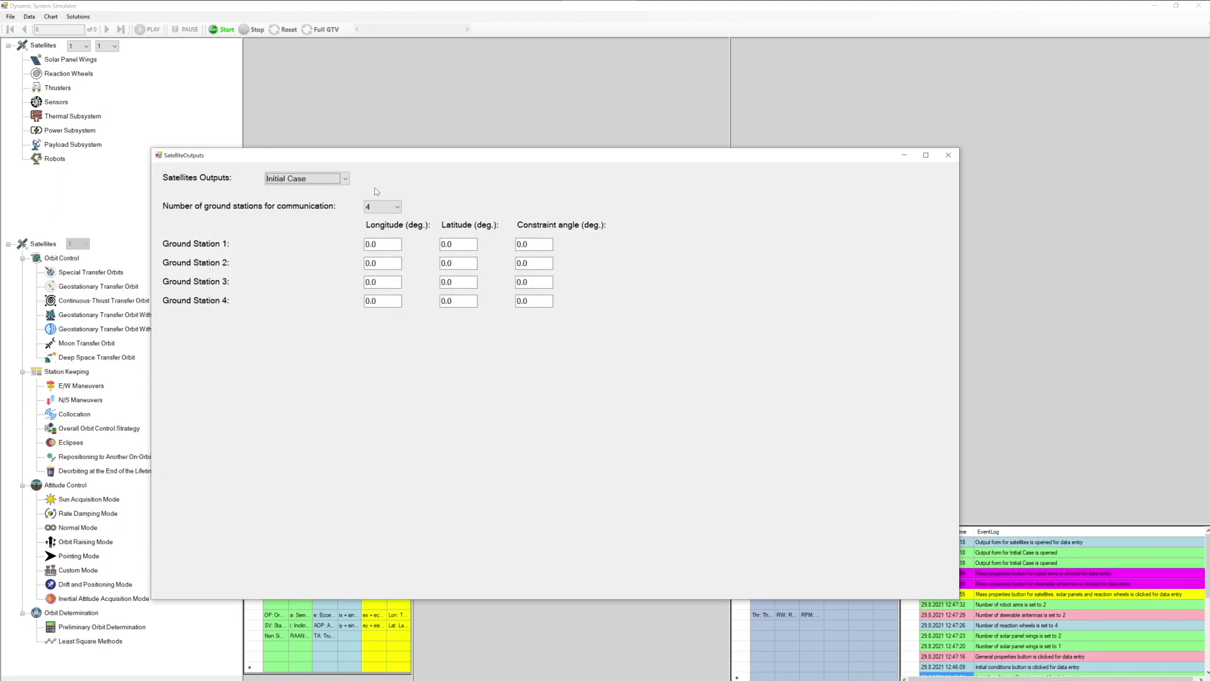
pyautogui.moveTo(416, 151); pyautogui.dragTo(508, 68)
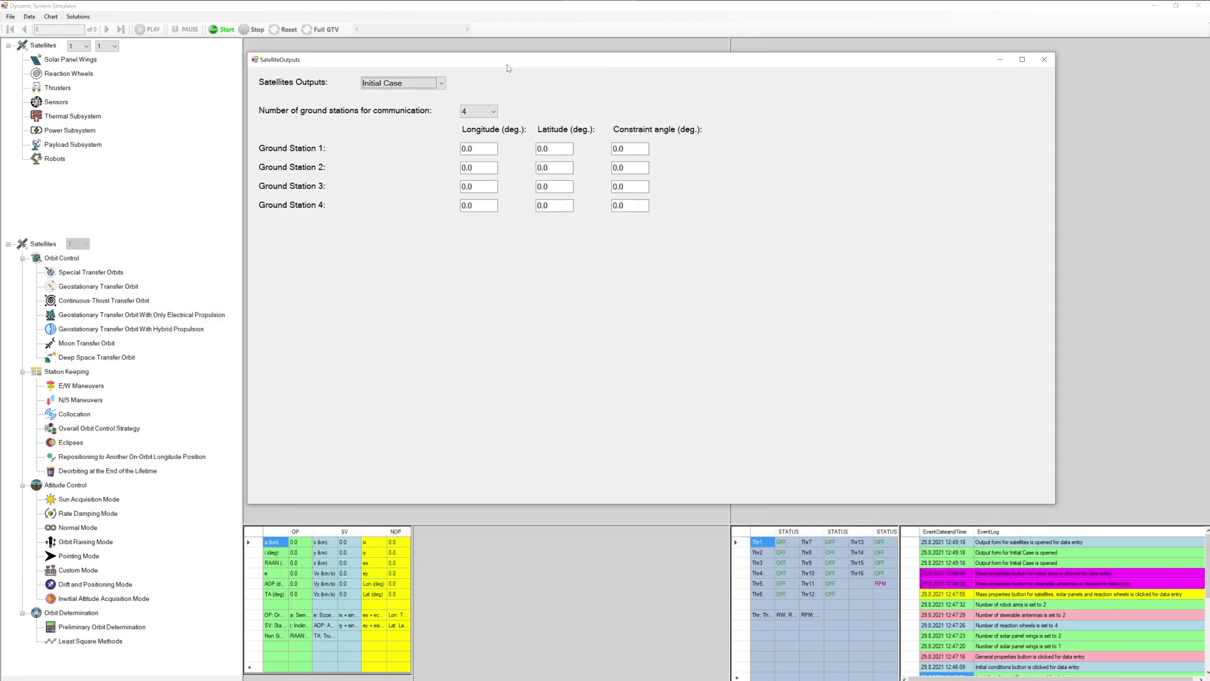
pyautogui.click(442, 84)
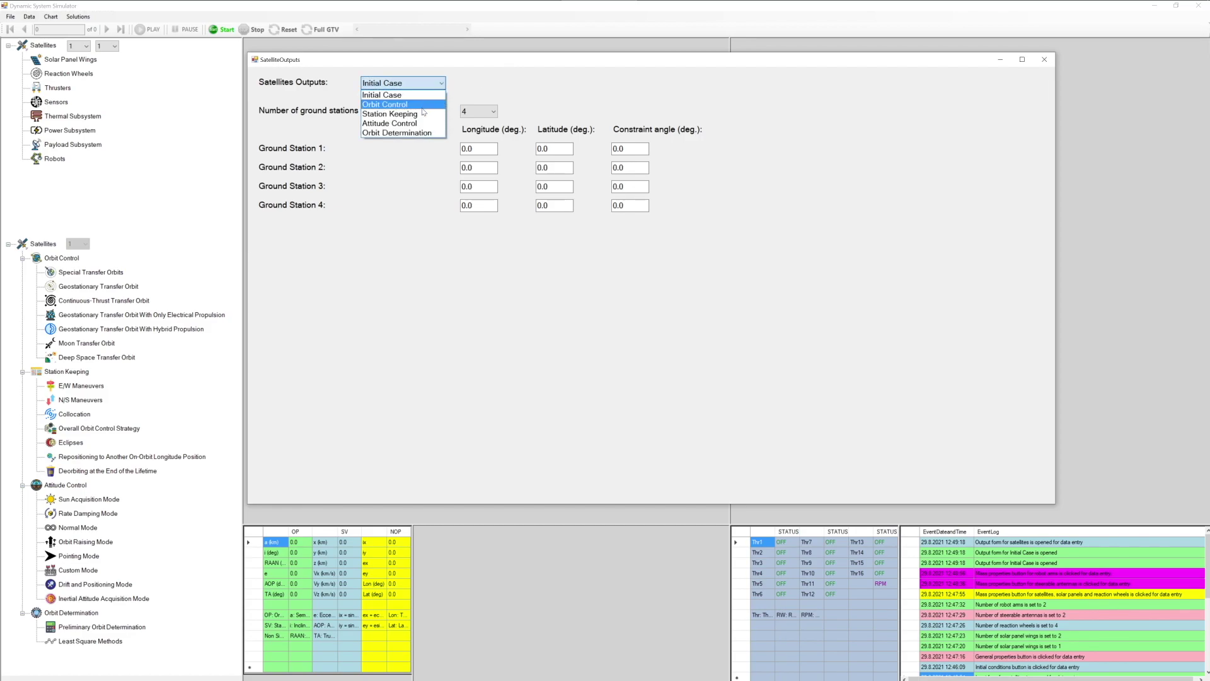
pyautogui.click(422, 105)
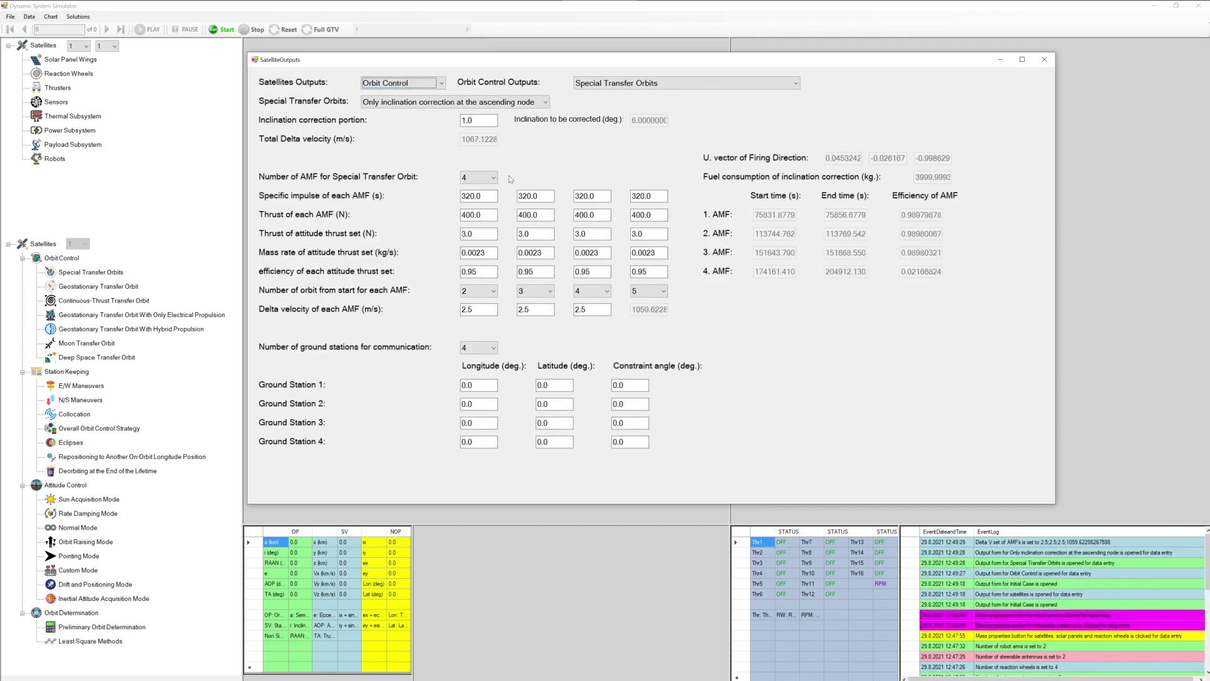
# Step: View the Geostationary Transfer Orbits form, then return to Special Transfer Orbits
pyautogui.click(797, 84)
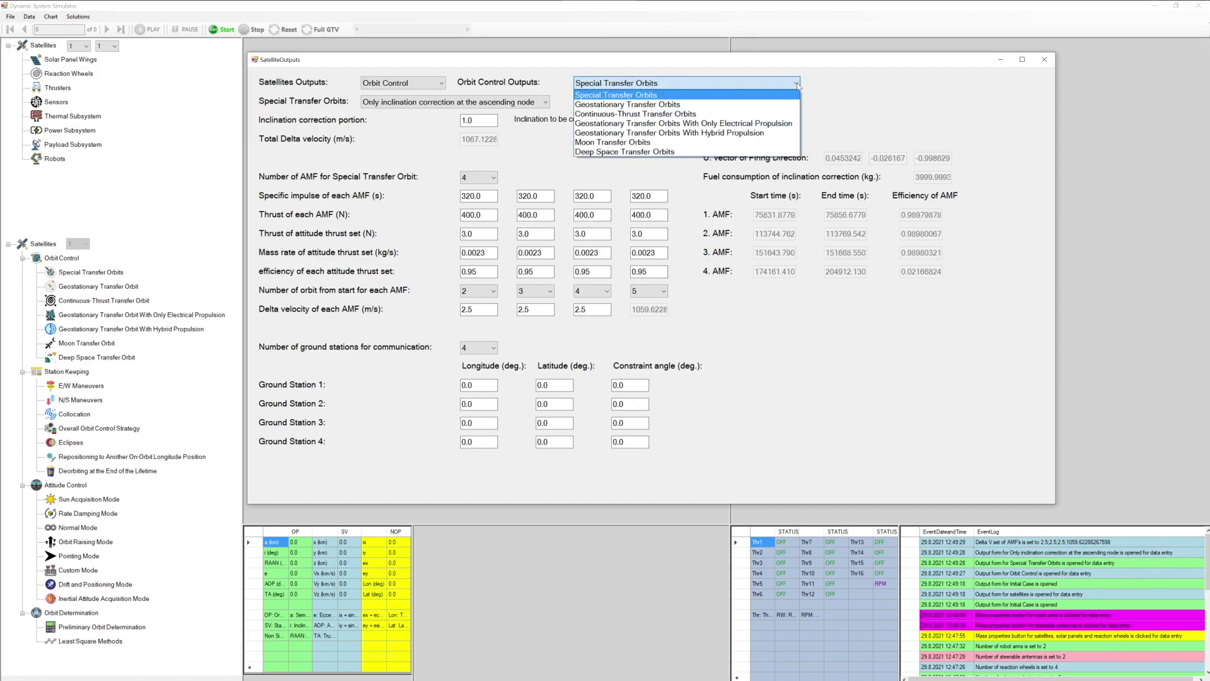
pyautogui.click(695, 105)
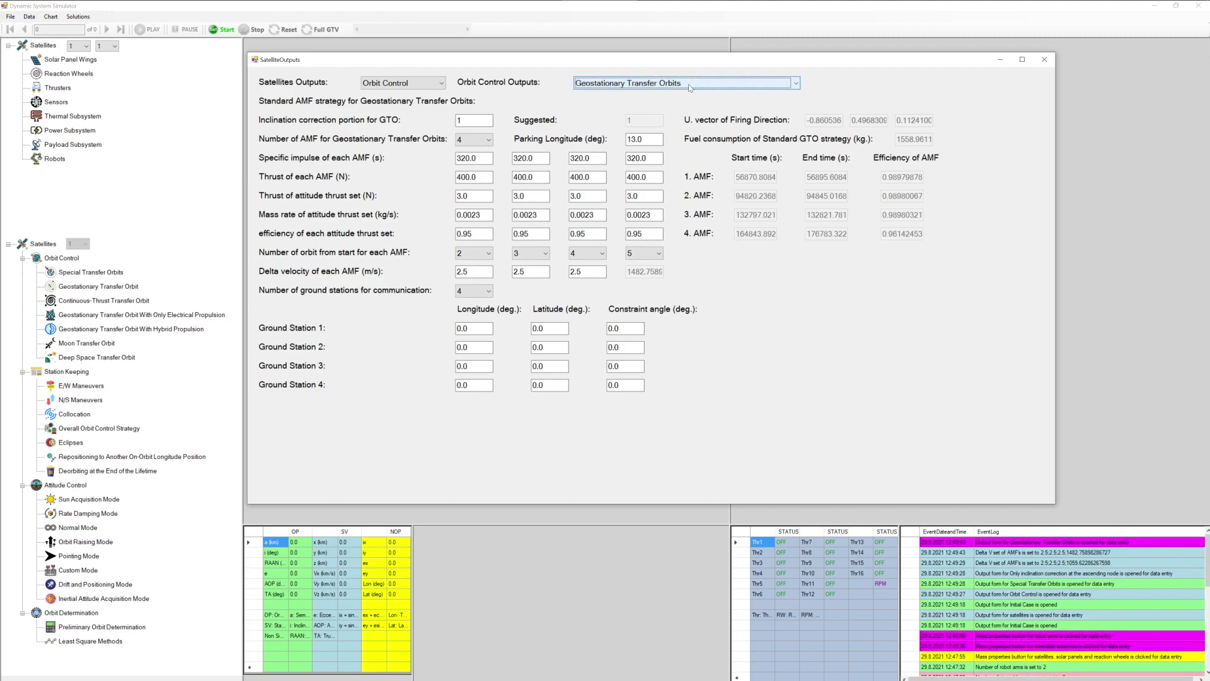
pyautogui.click(690, 88)
pyautogui.click(690, 87)
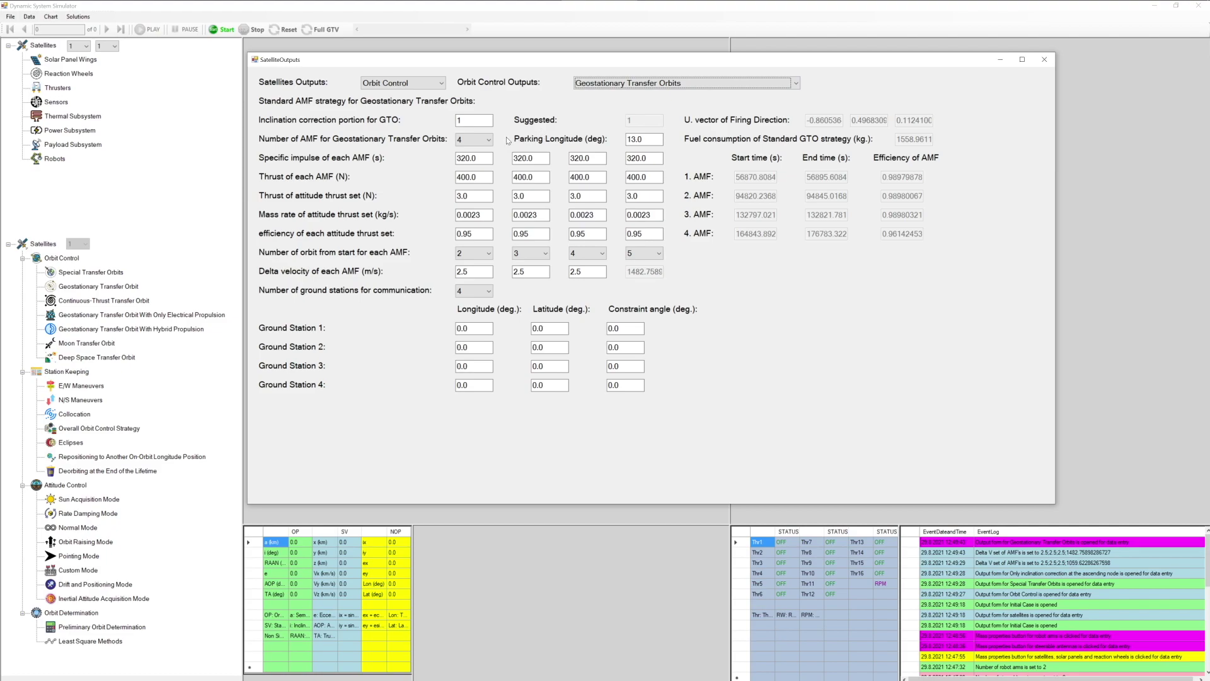
pyautogui.click(599, 84)
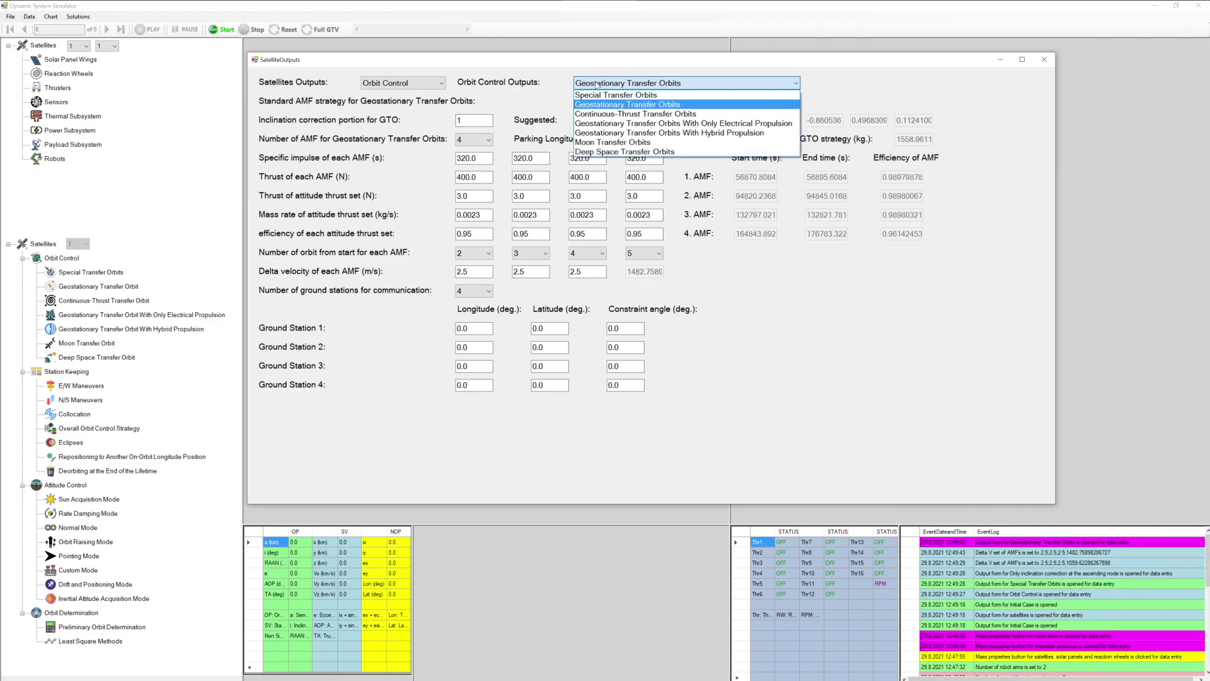
pyautogui.click(596, 95)
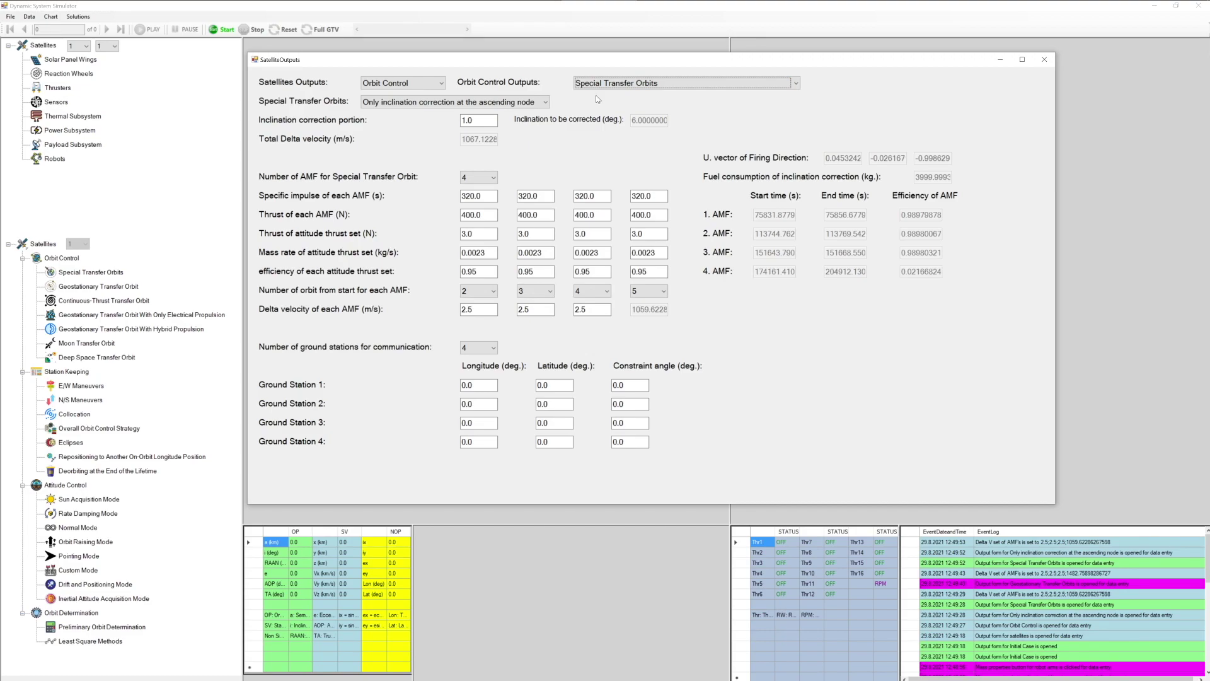
# Step: Keep inclination correction at the ascending node and delta-V in a given direction and point
pyautogui.click(527, 103)
pyautogui.click(527, 104)
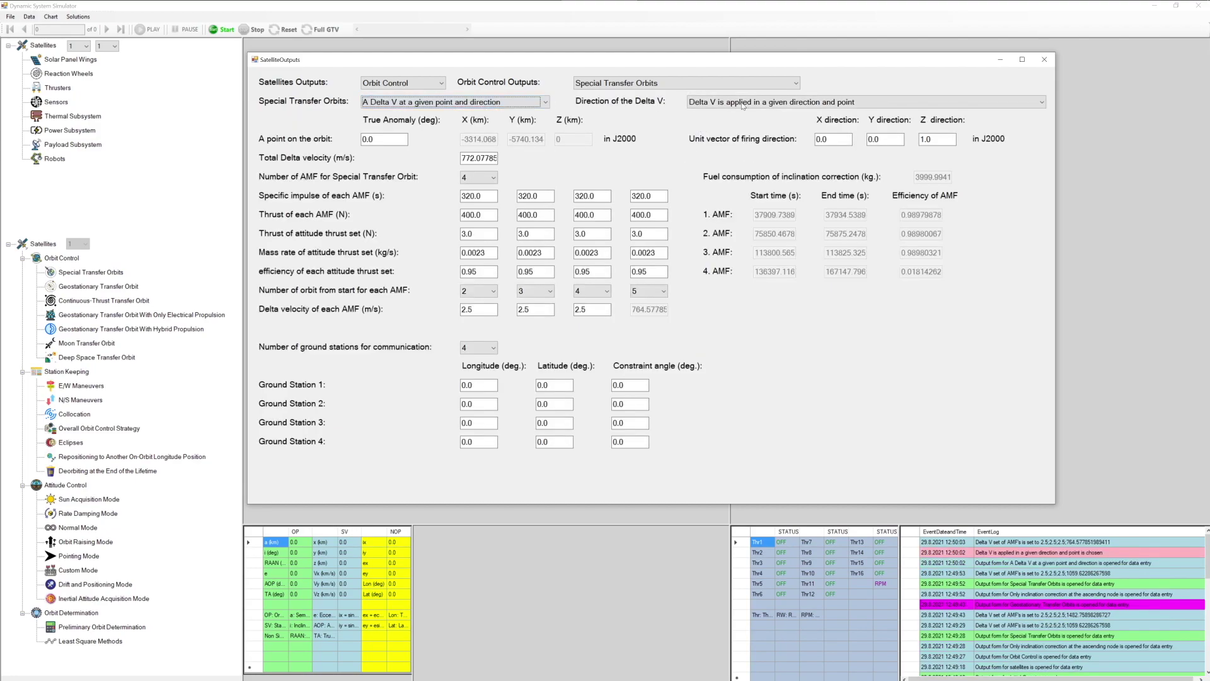
pyautogui.click(1040, 104)
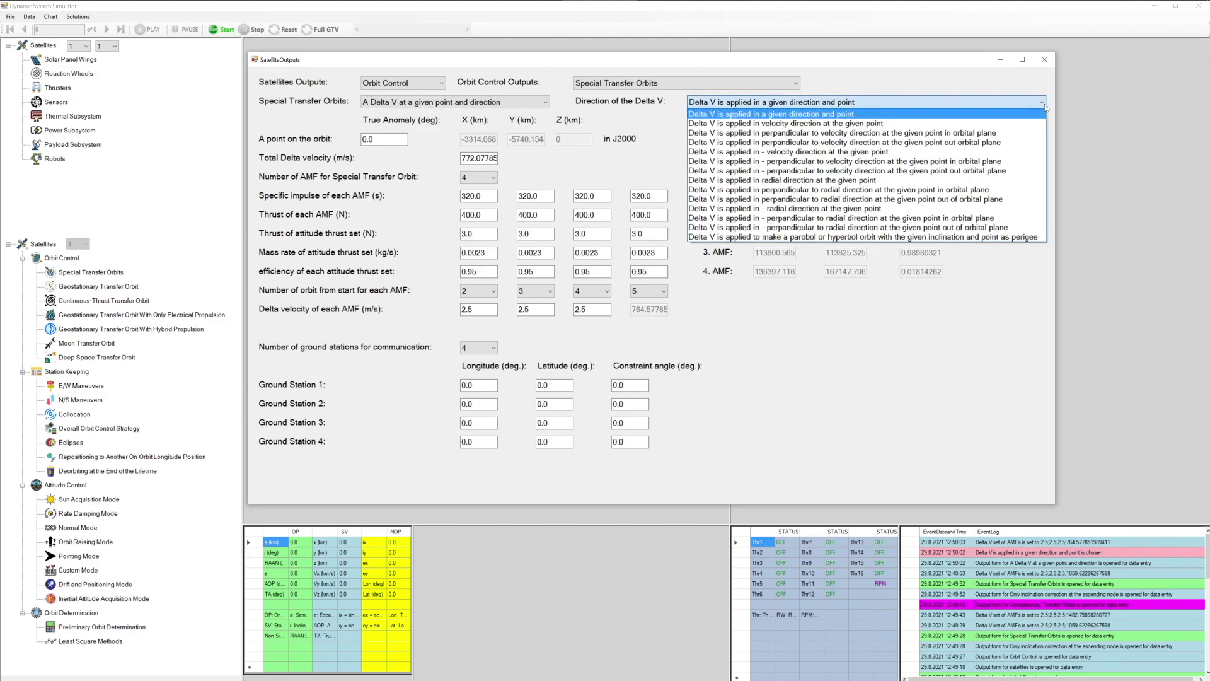
pyautogui.click(1043, 104)
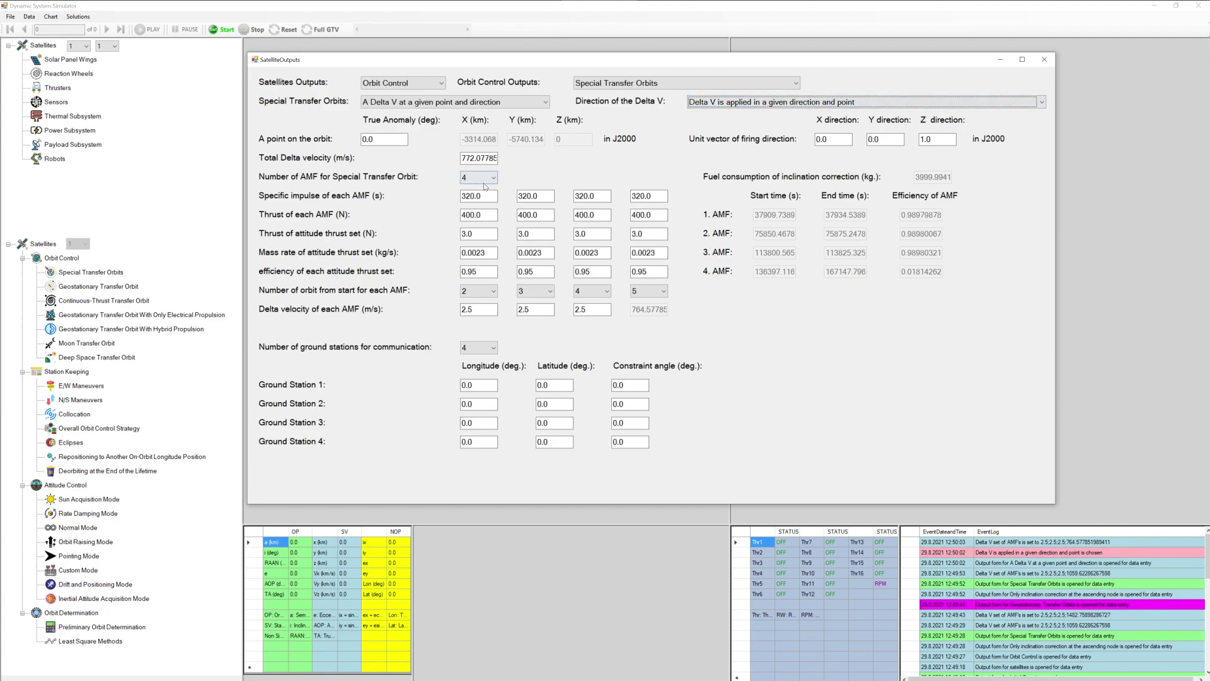
pyautogui.click(593, 84)
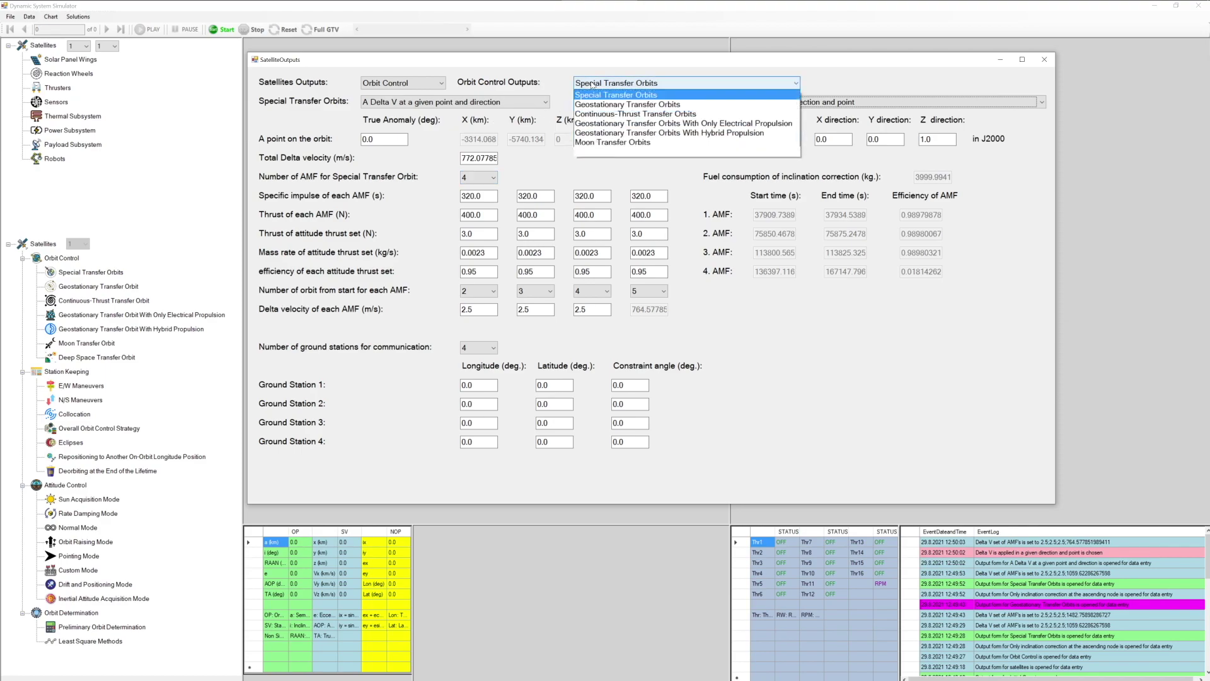
# Step: Switch to Continuous-Thrust Transfer Orbits, keeping the Delta-V based transfer case
pyautogui.click(585, 115)
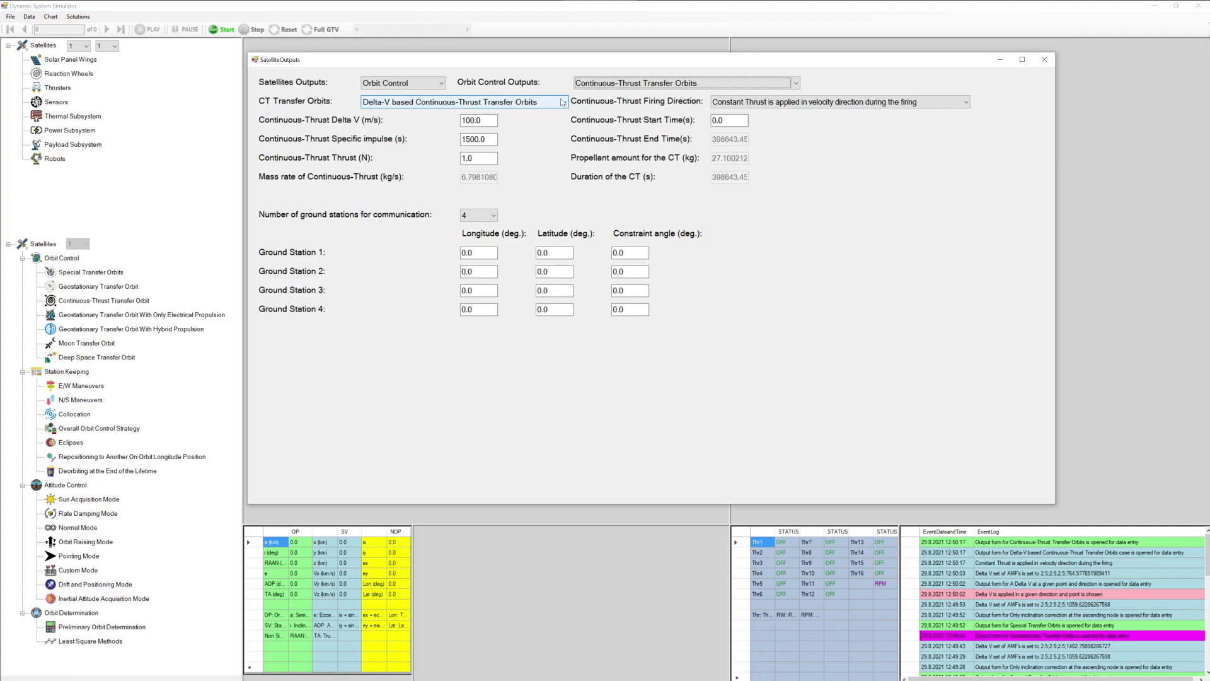
pyautogui.click(563, 102)
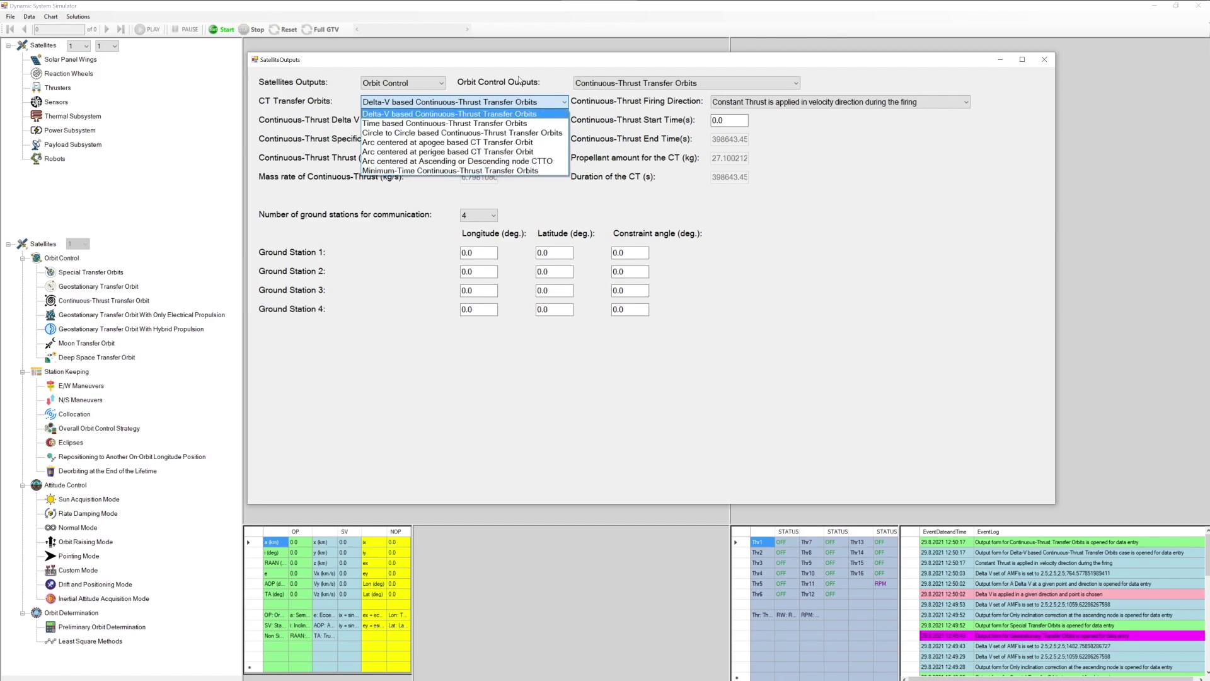
pyautogui.click(560, 73)
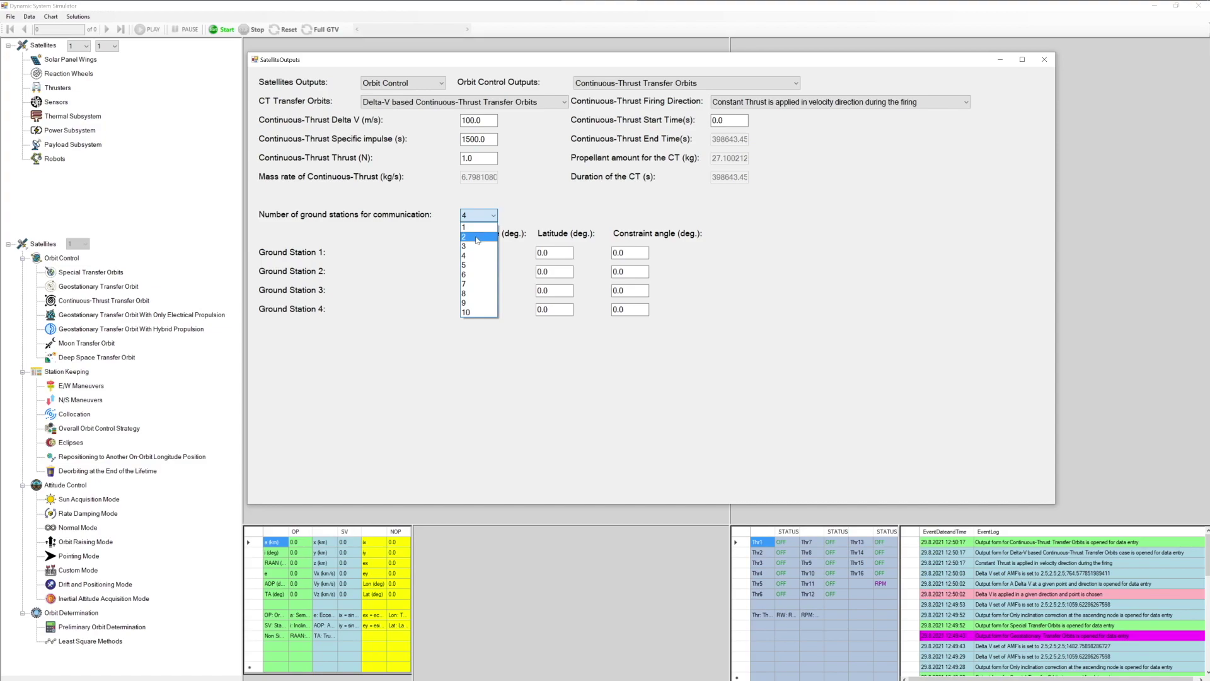
# Step: Set the number of ground stations for communication to 8
pyautogui.click(477, 238)
pyautogui.click(492, 215)
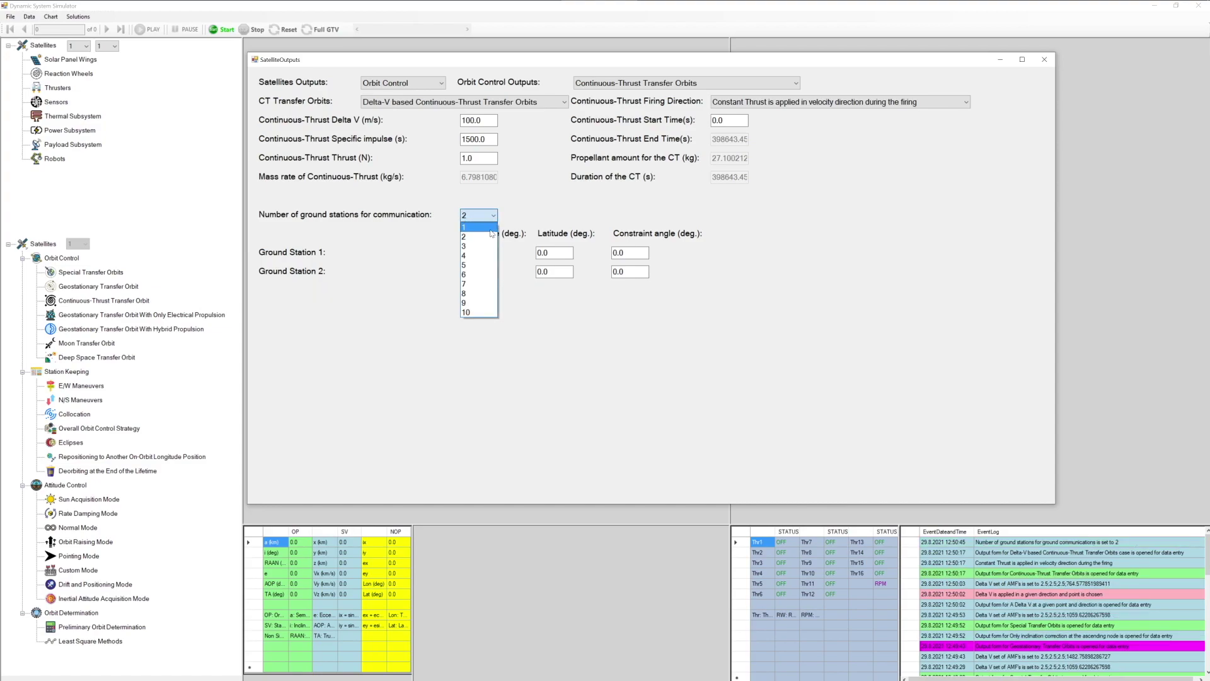
pyautogui.click(477, 294)
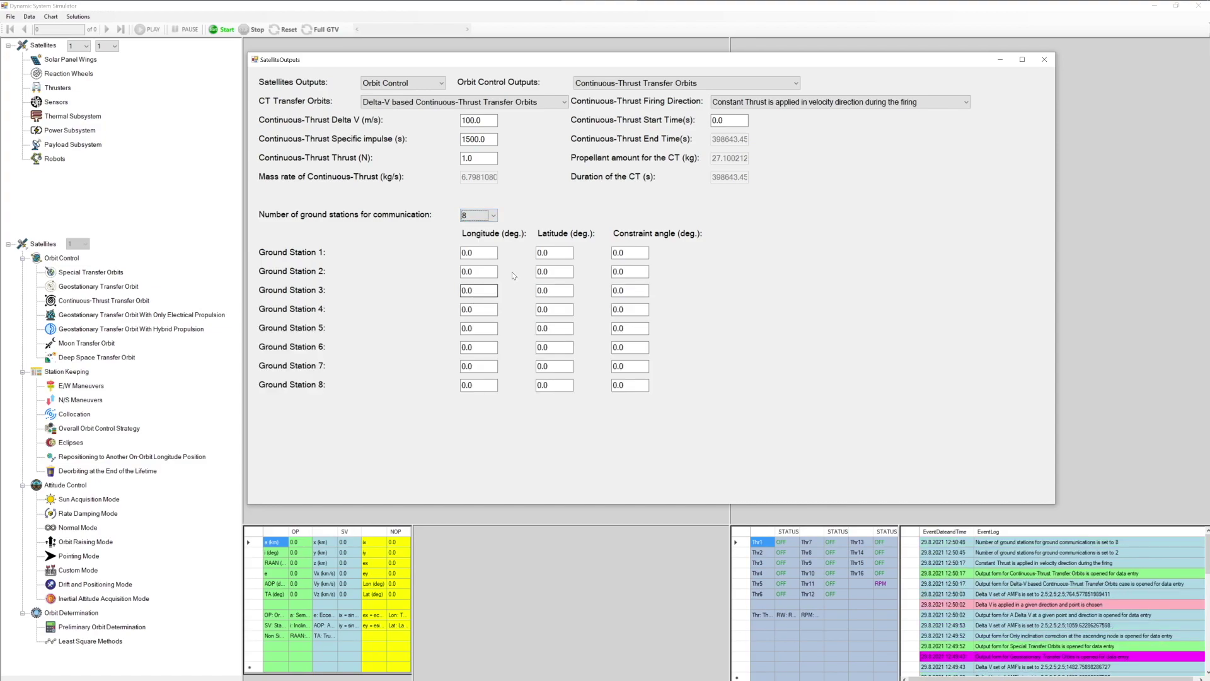
pyautogui.click(591, 87)
# Step: Switch to Geostationary Transfer Orbits and set the number of AMF to 4
pyautogui.click(605, 105)
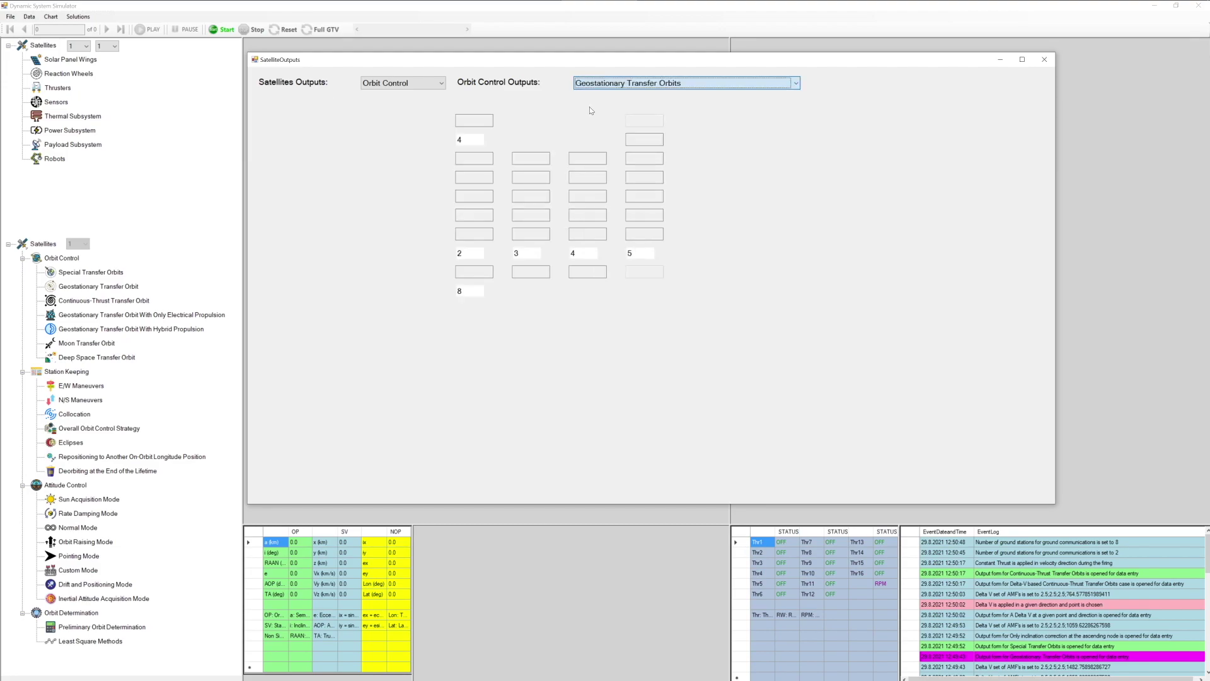
pyautogui.click(476, 139)
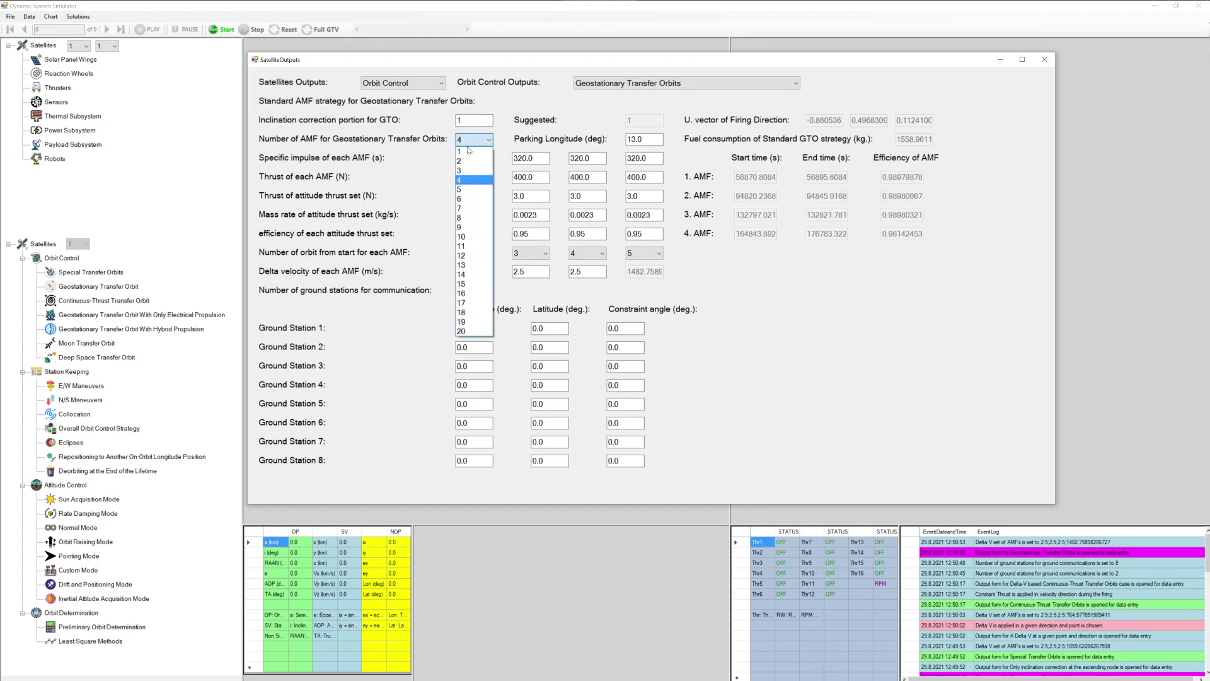
pyautogui.click(458, 198)
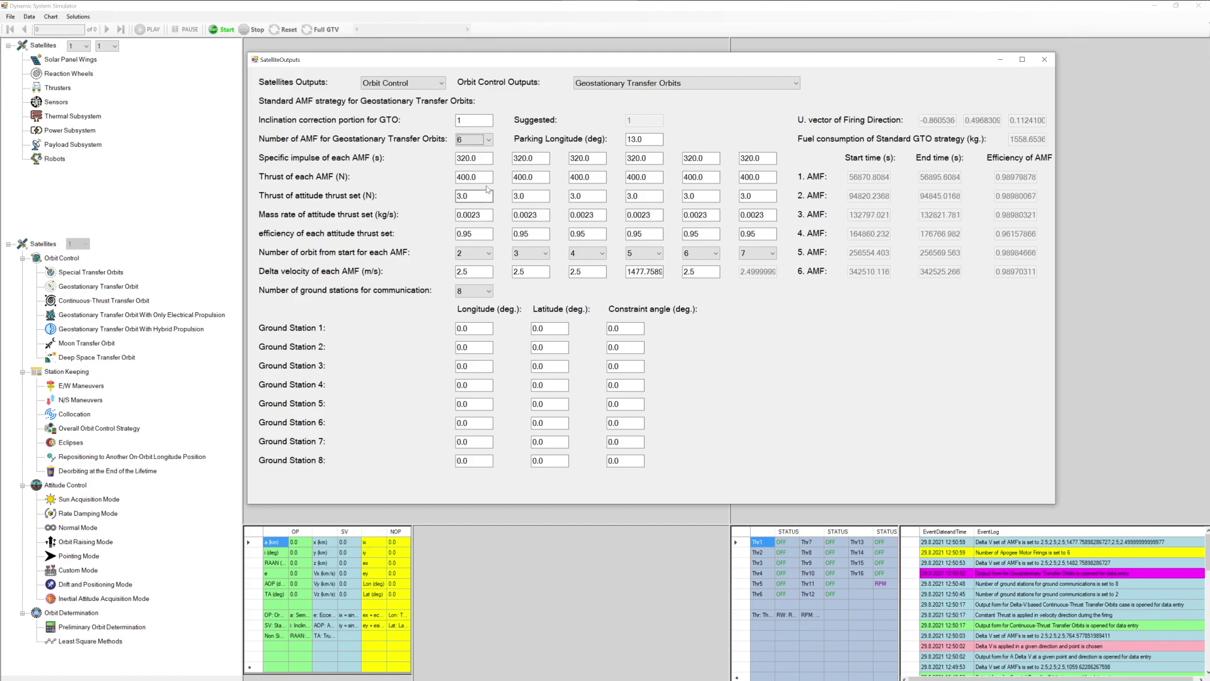
pyautogui.click(488, 140)
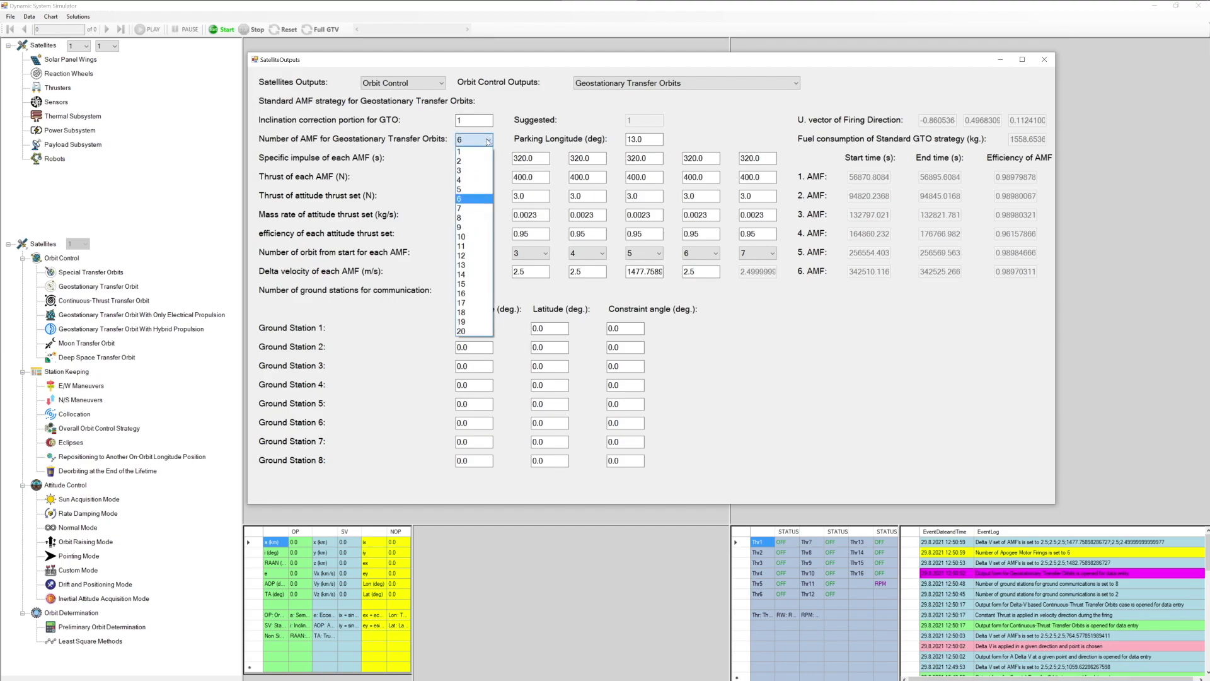
pyautogui.click(466, 181)
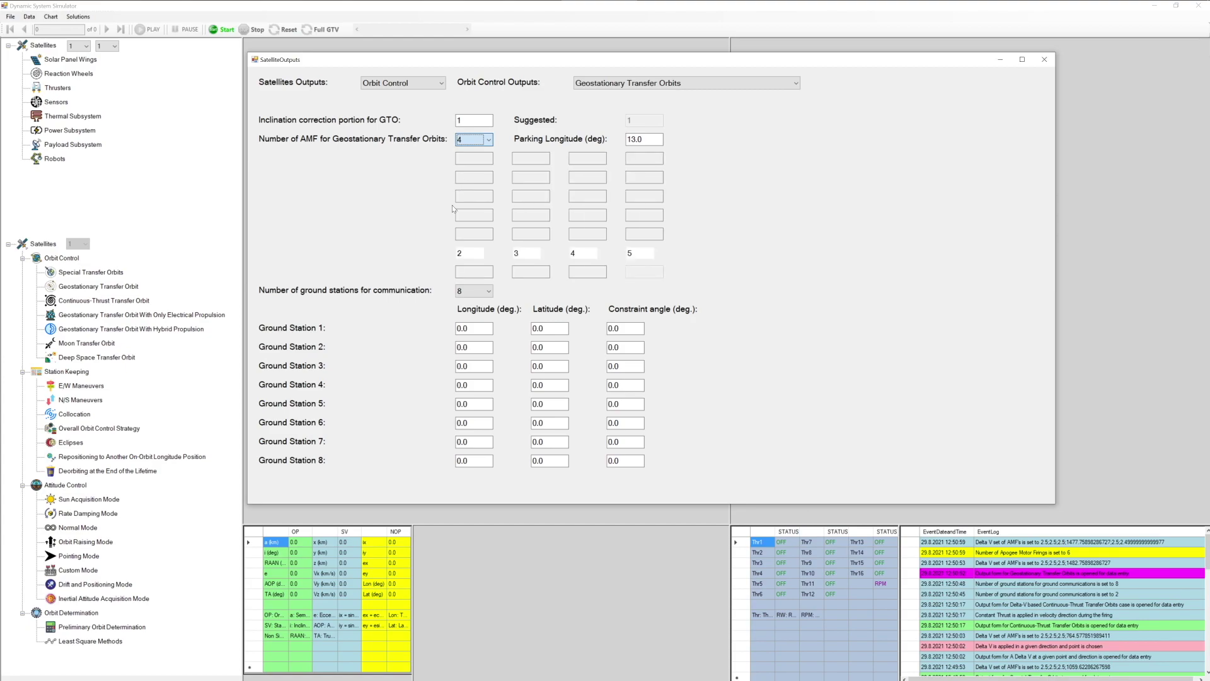
# Step: Set the first two AMF delta velocities to 600 and 400, edit the third, and use 4 ground stations
pyautogui.doubleClick(477, 271)
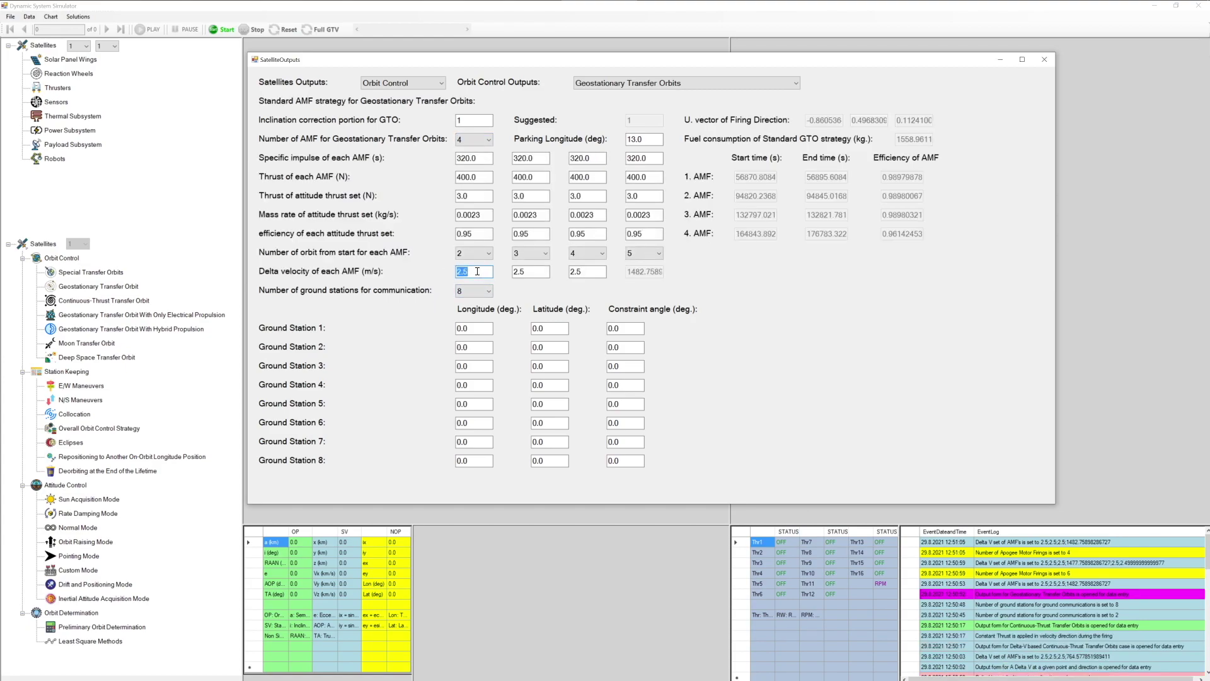
pyautogui.write('600')
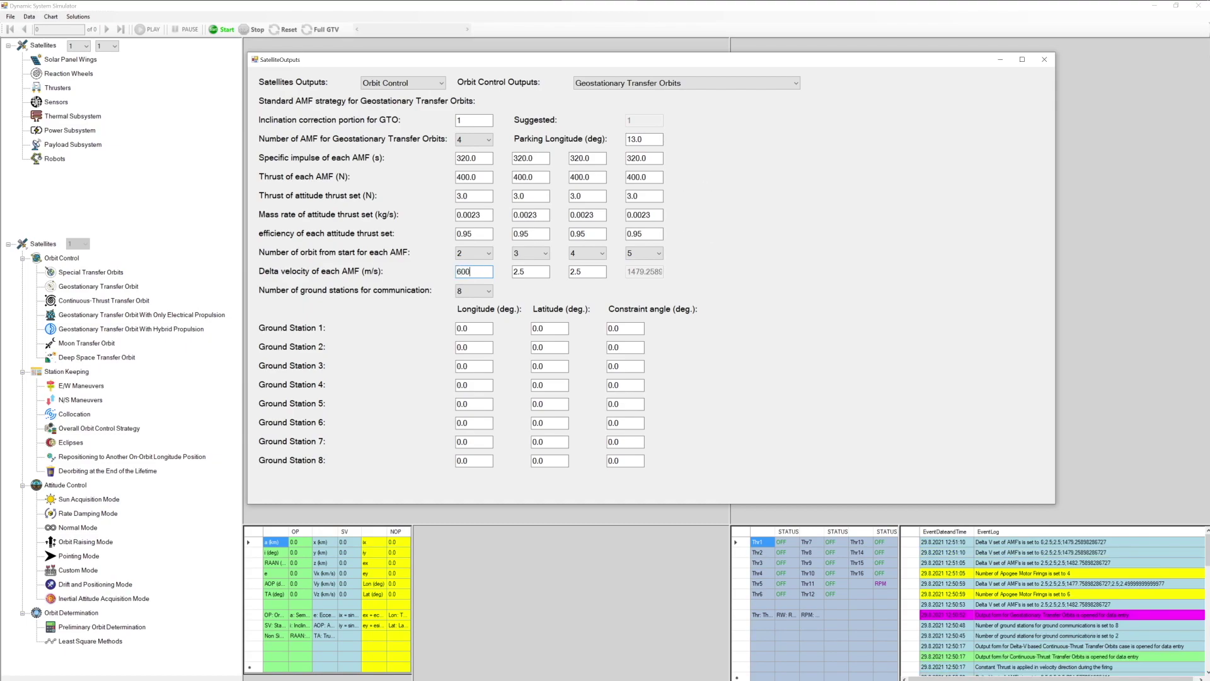
pyautogui.doubleClick(541, 272)
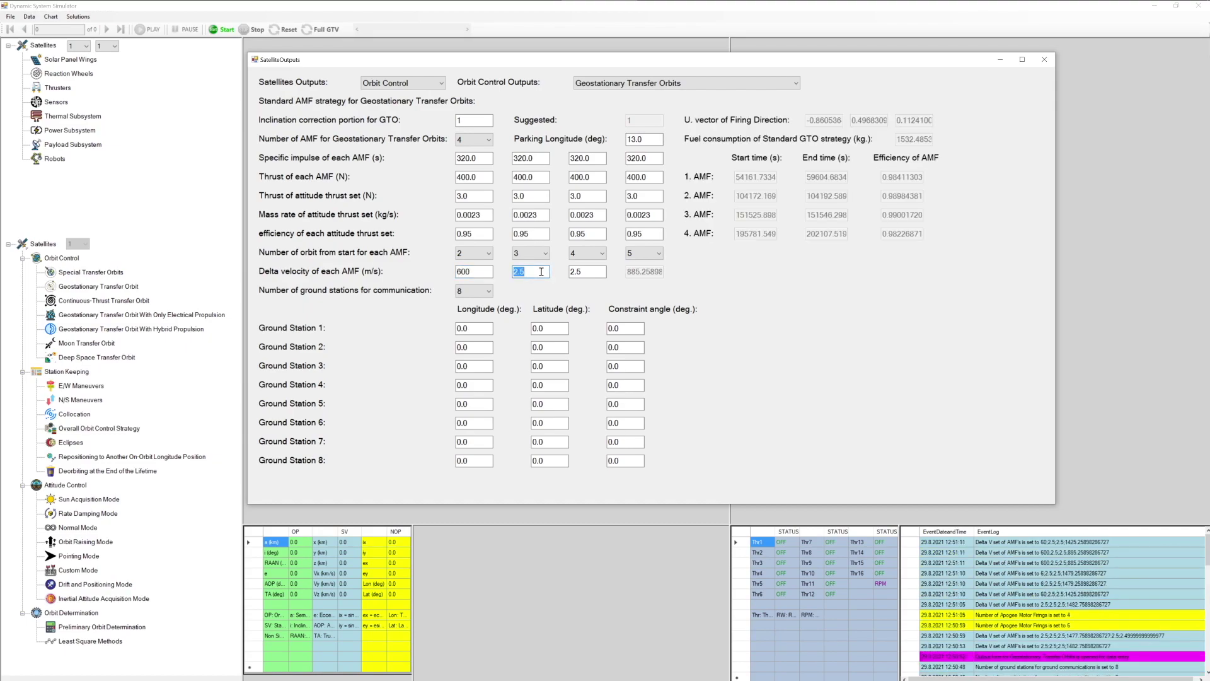
pyautogui.write('400')
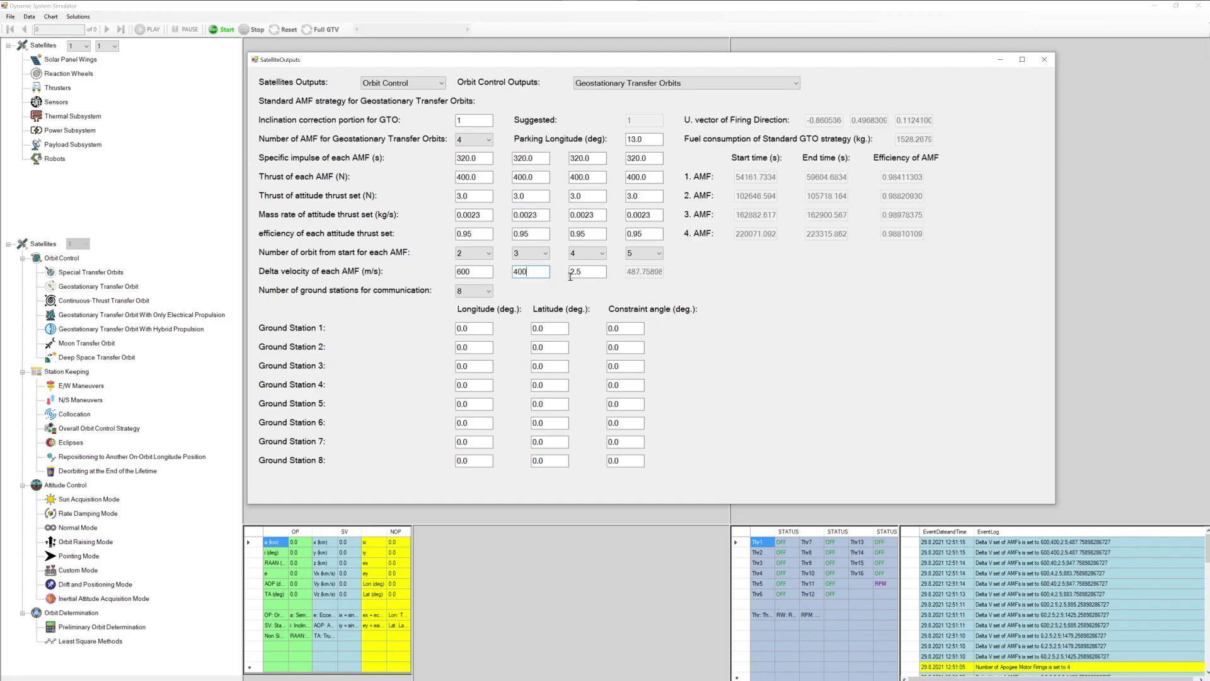
pyautogui.doubleClick(581, 271)
pyautogui.write('33')
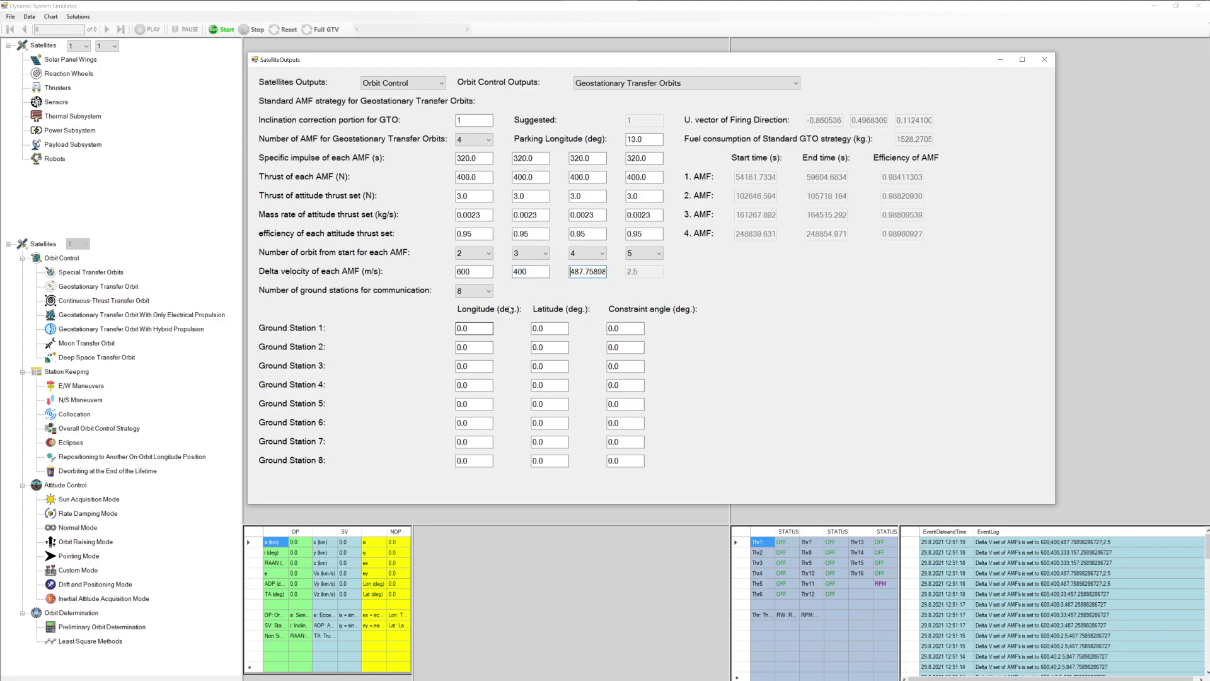
pyautogui.click(475, 291)
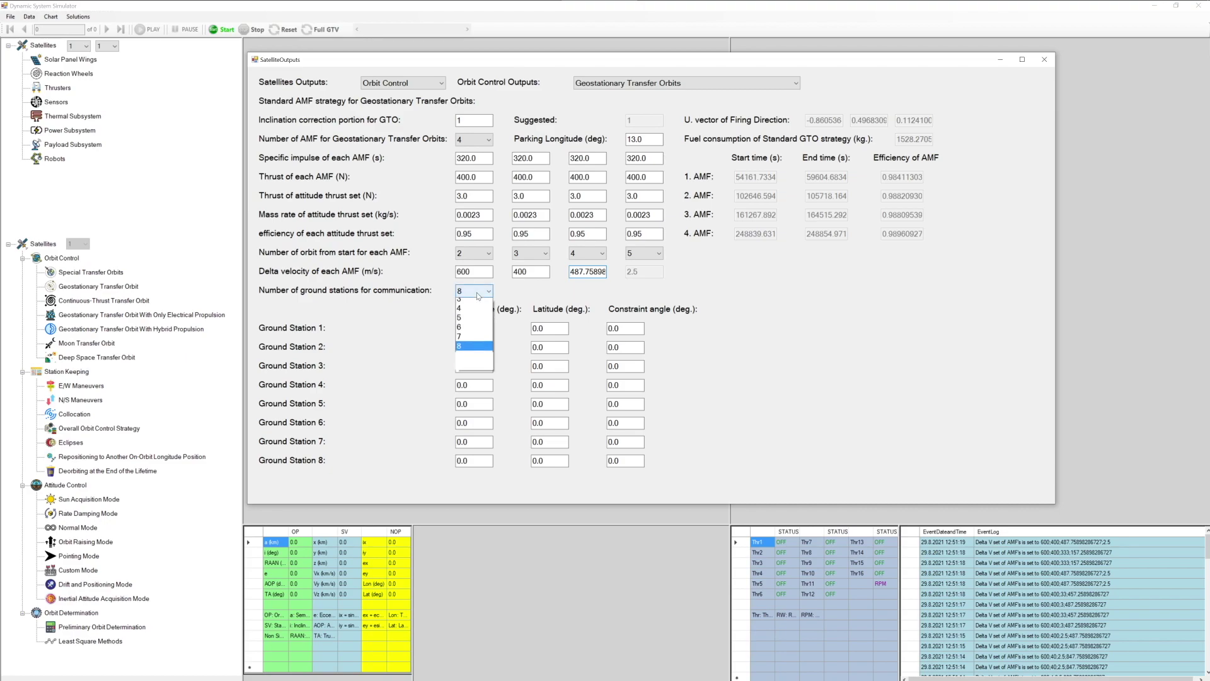
pyautogui.click(472, 331)
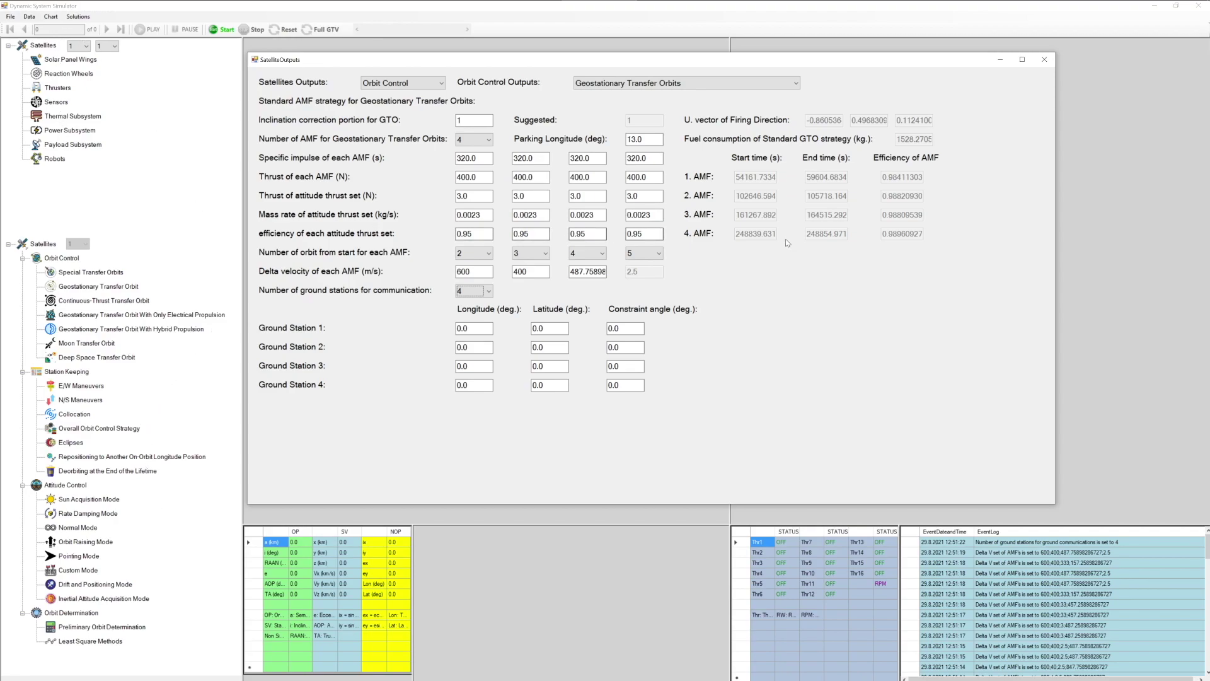
# Step: Switch to Continuous-Thrust Transfer Orbits and try the Time based and Circle to Circle cases
pyautogui.click(788, 83)
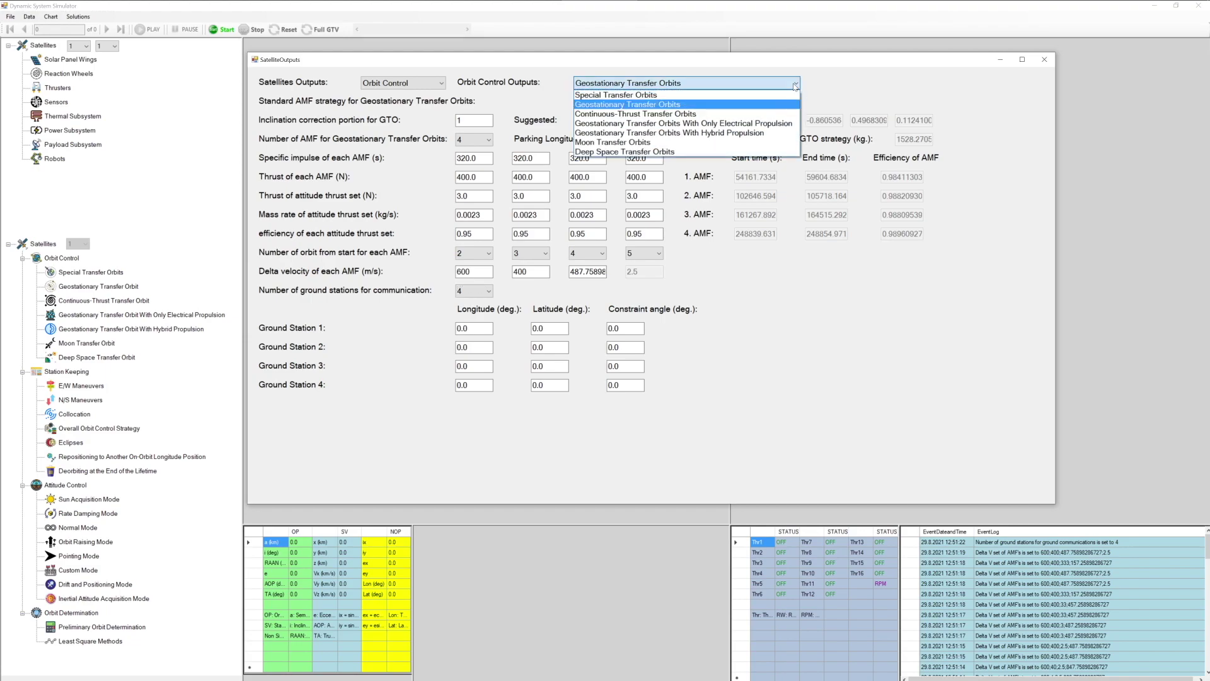
pyautogui.click(769, 113)
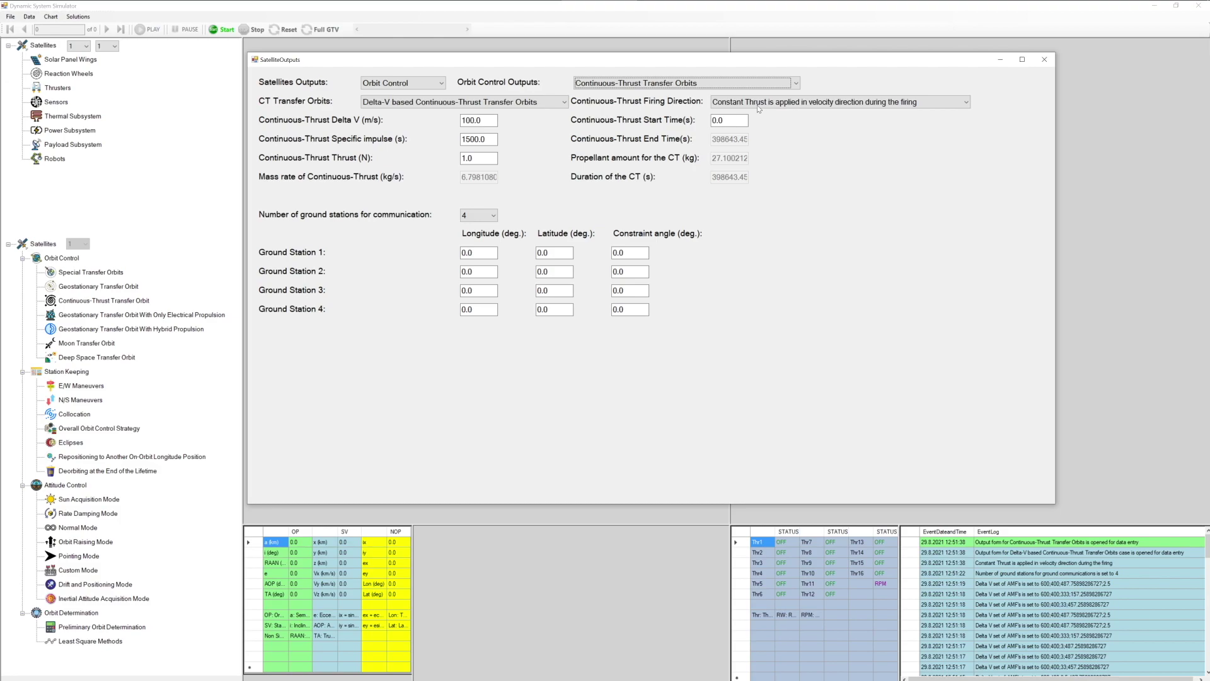
pyautogui.click(562, 102)
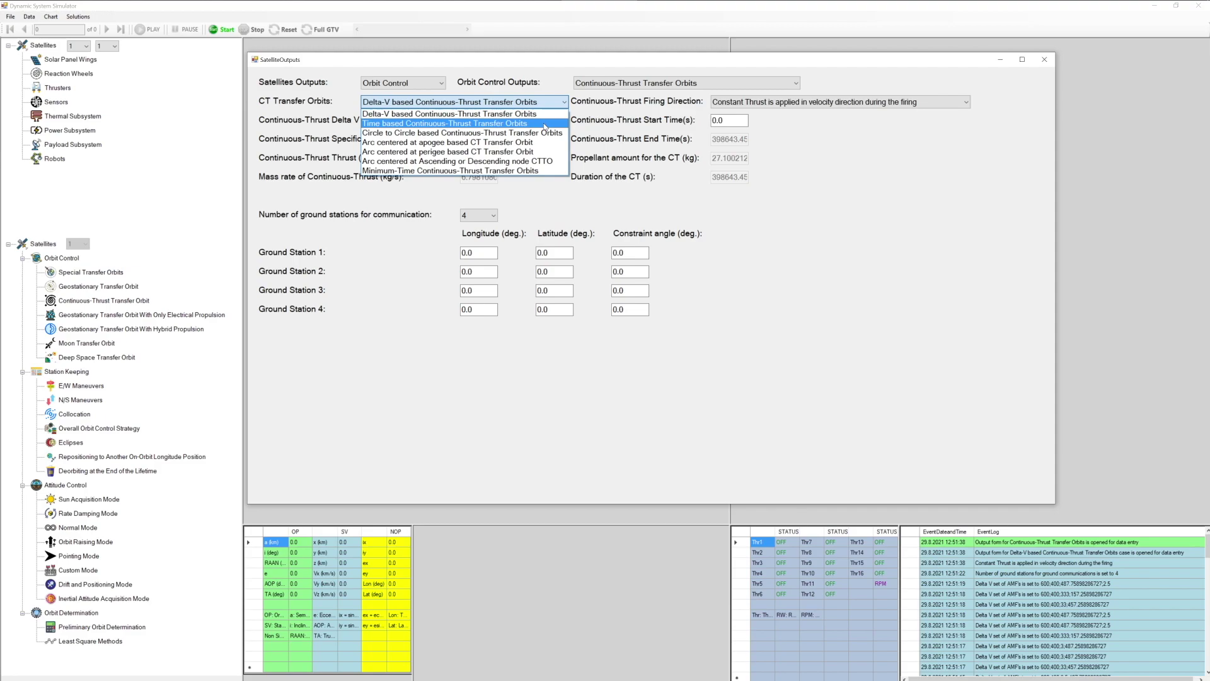
pyautogui.click(546, 124)
pyautogui.click(562, 104)
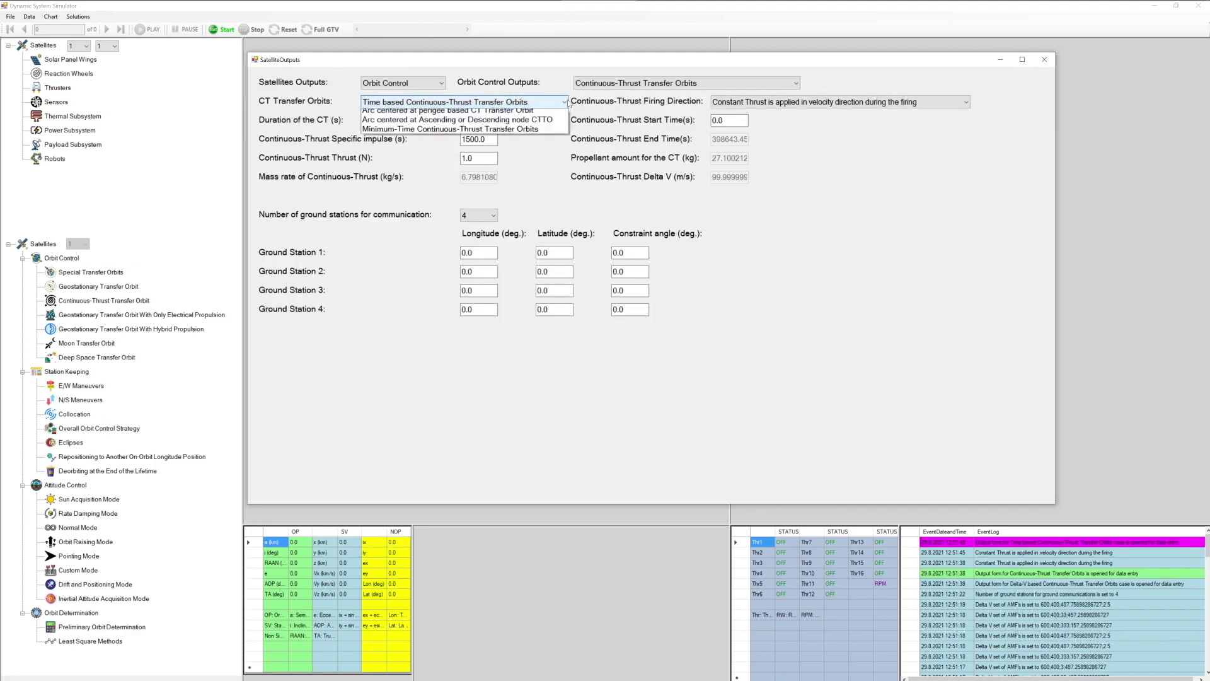
pyautogui.click(521, 133)
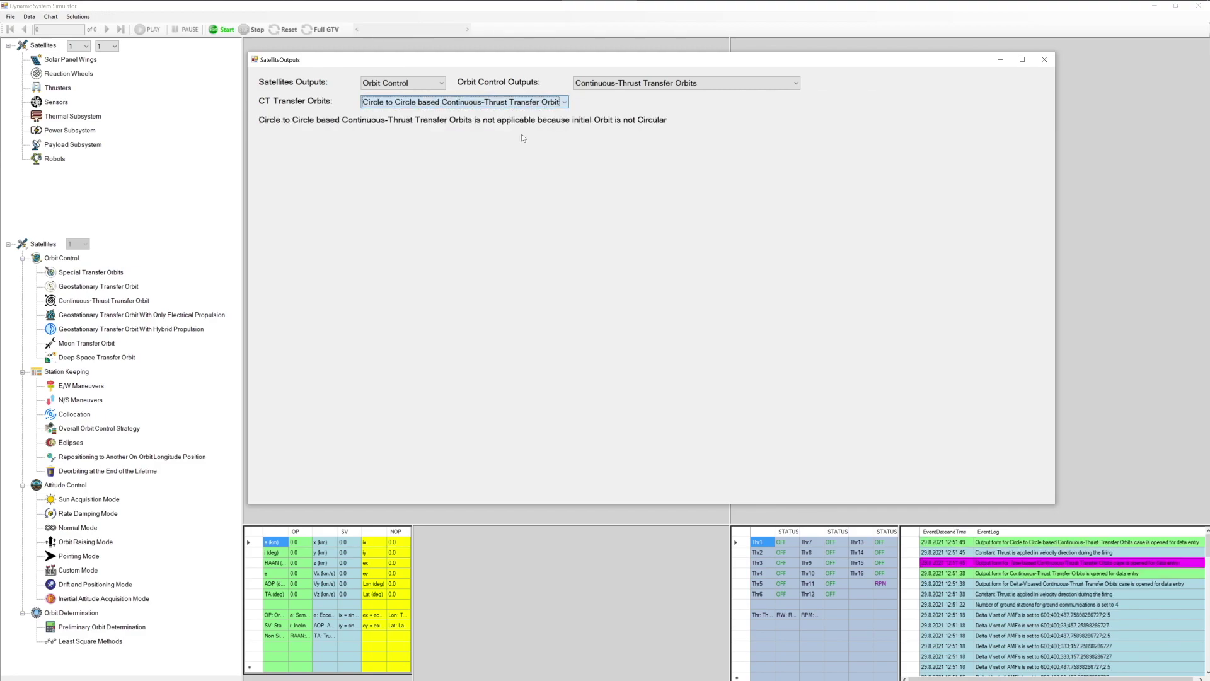
pyautogui.click(565, 104)
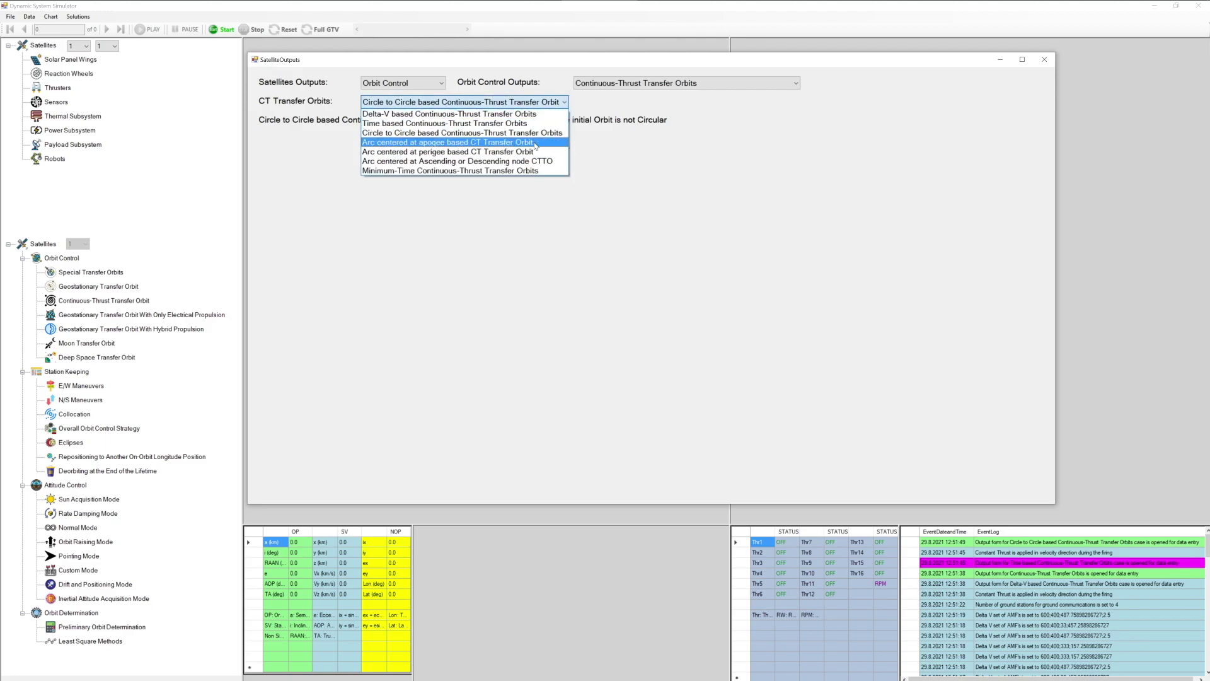
pyautogui.click(535, 143)
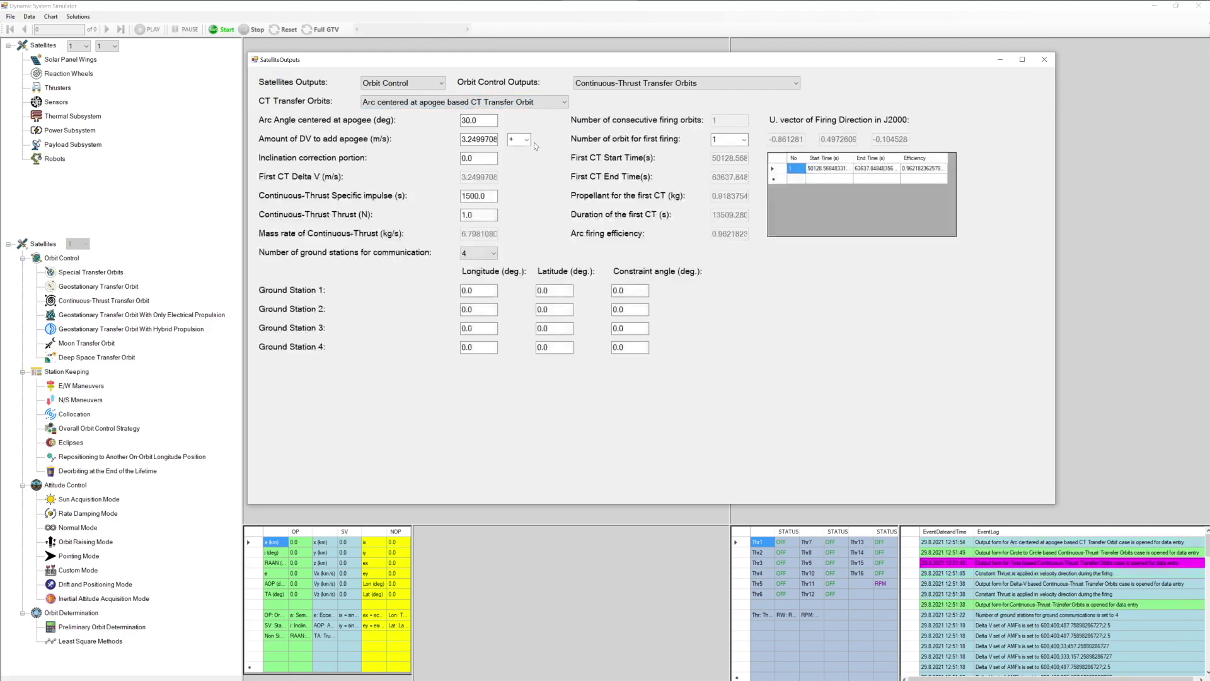